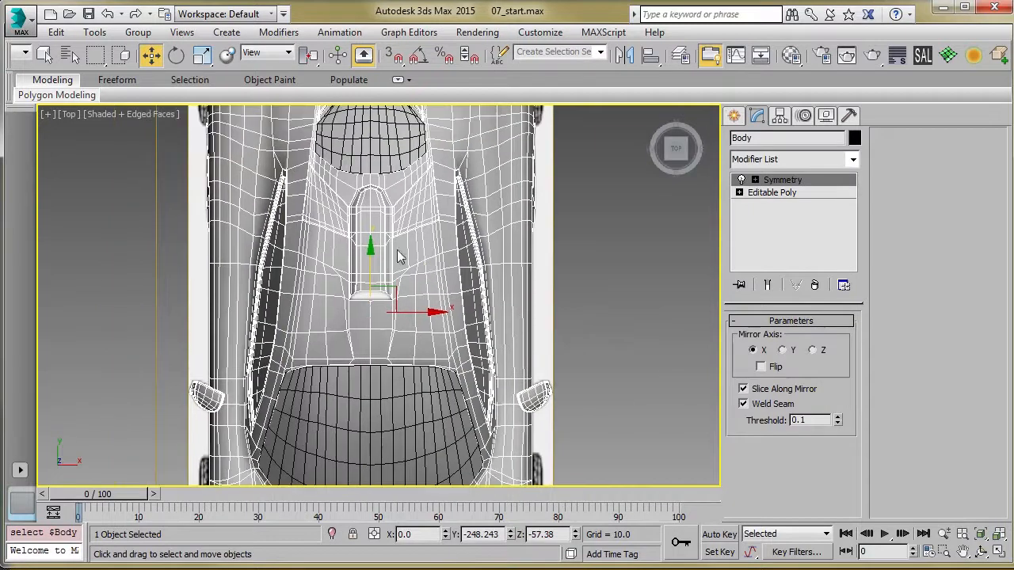
- Remove the Symmetry modifier from the car body so that only the modelled half is left
click(817, 285)
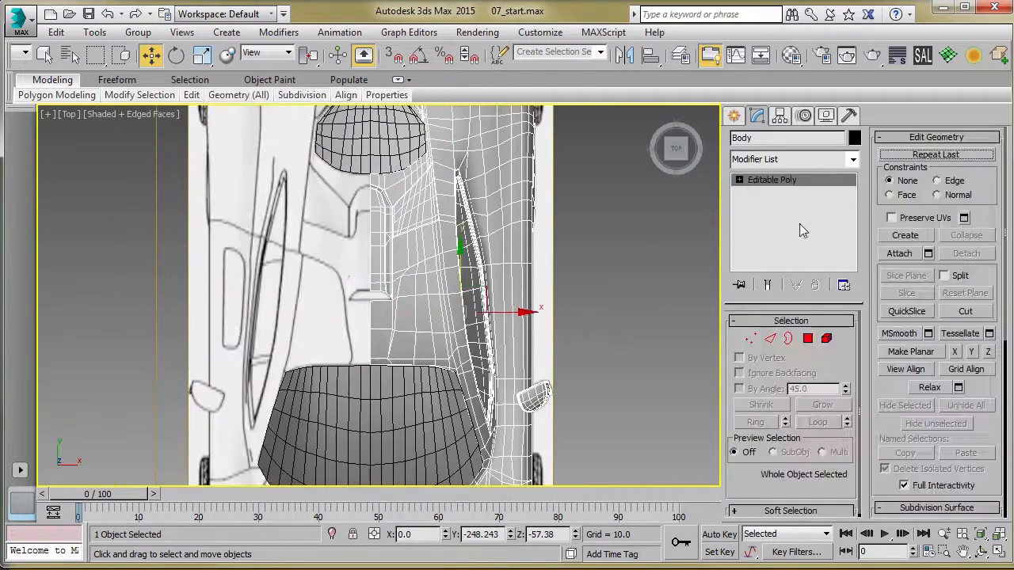
click(648, 317)
click(432, 311)
middle_drag(432, 312, 413, 332)
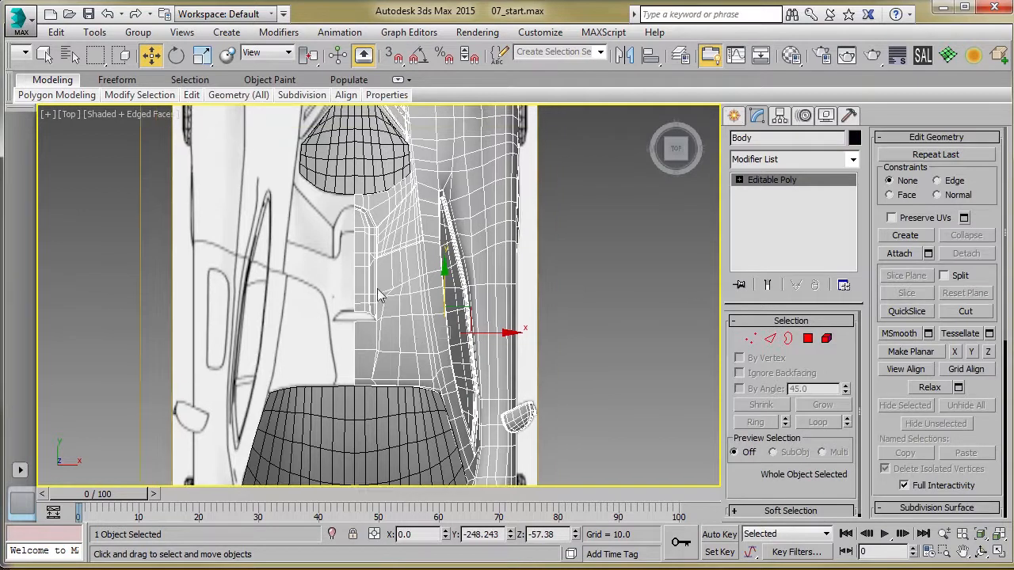
- Turn on see-through display for the body mesh and reselect the body over the top blueprint
scroll(349, 287, down, 5)
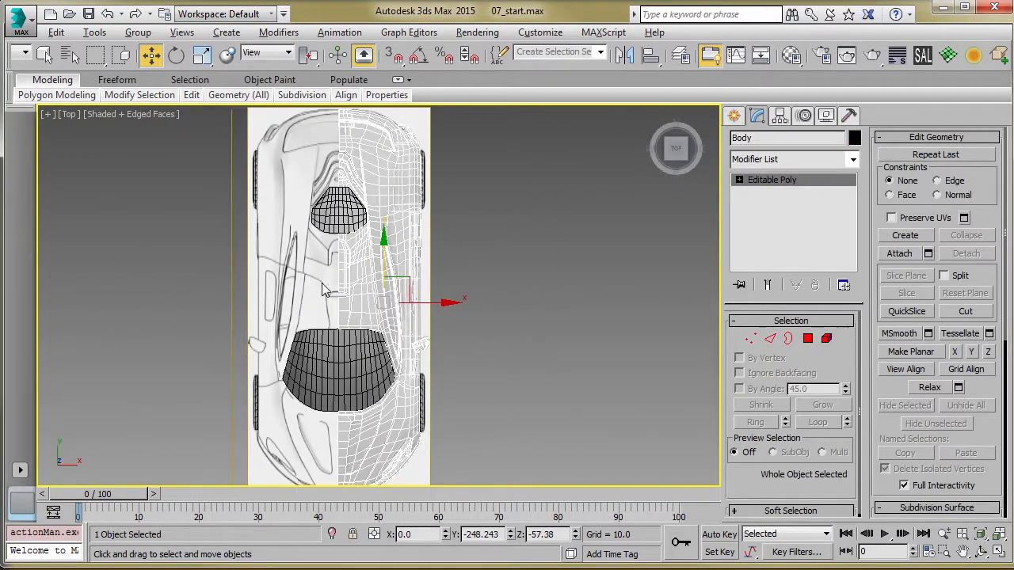
scroll(317, 292, up, 3)
click(348, 300)
scroll(373, 305, up, 3)
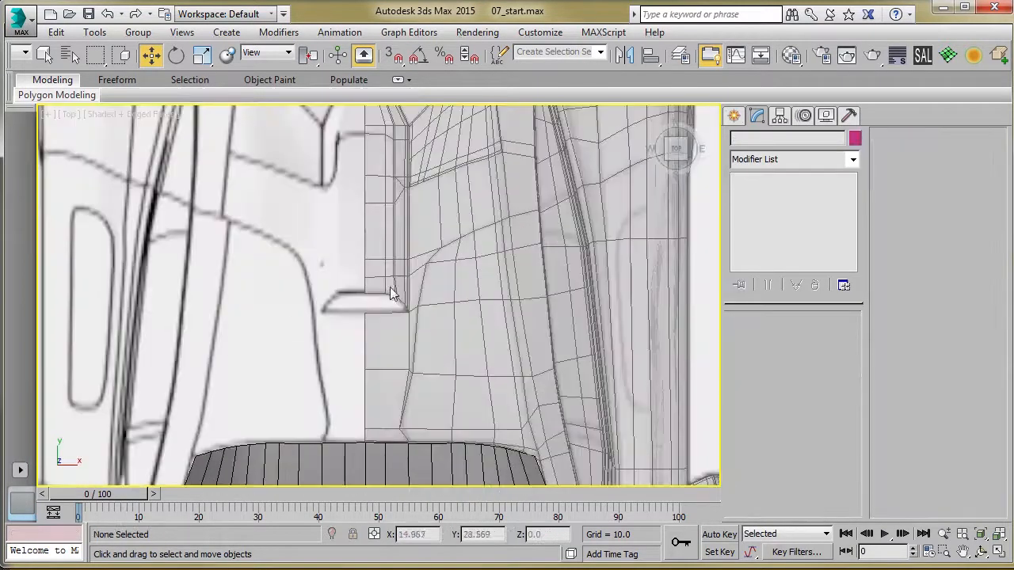
click(397, 288)
middle_drag(396, 289, 366, 319)
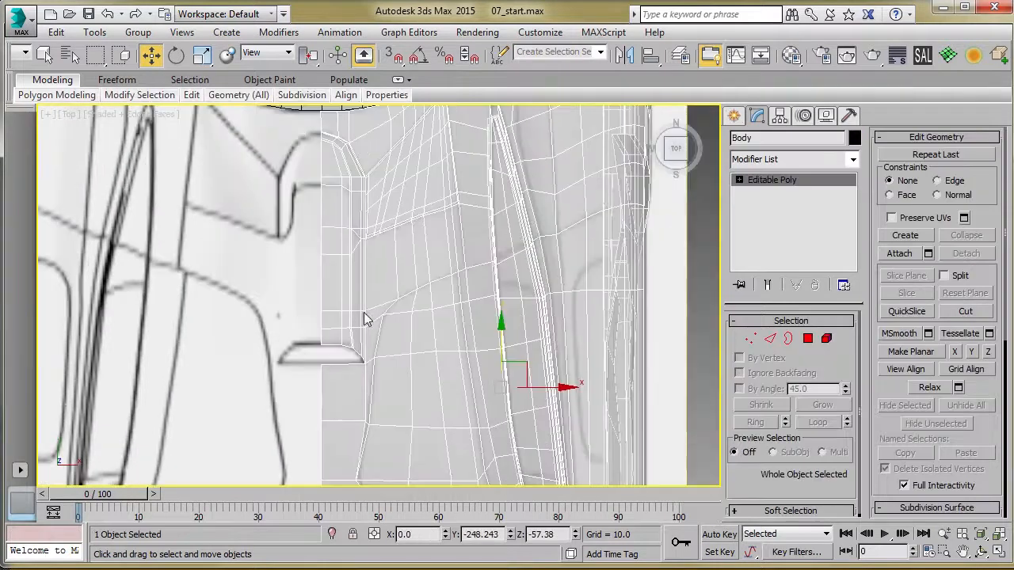
- Examine the blueprint's roof panel lines around the central scoop against the half body mesh in the top view
scroll(331, 284, down, 4)
click(260, 299)
middle_drag(281, 300, 240, 278)
scroll(317, 270, up, 2)
scroll(346, 258, up, 3)
click(291, 255)
scroll(238, 277, down, 2)
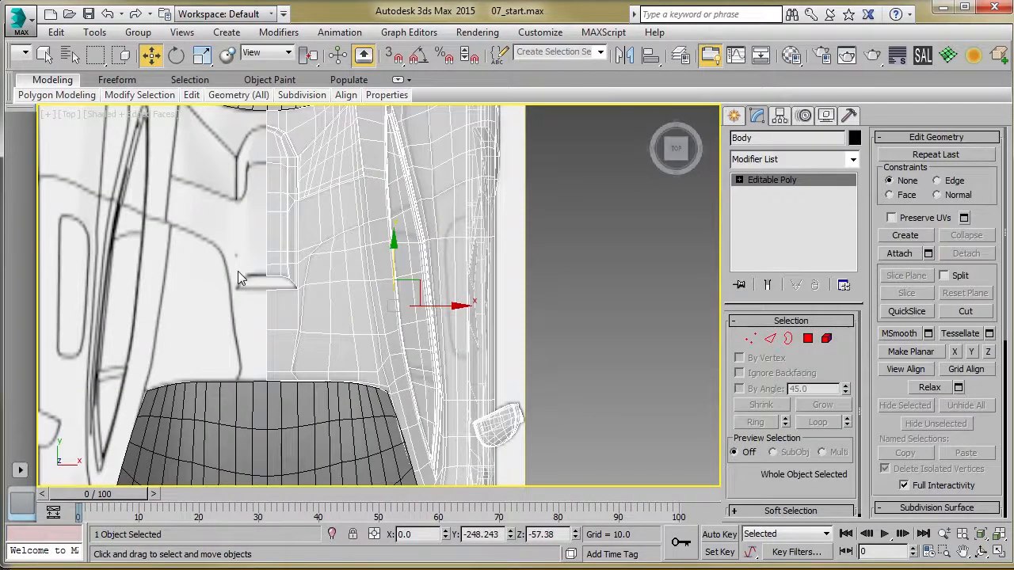
middle_drag(317, 254, 324, 312)
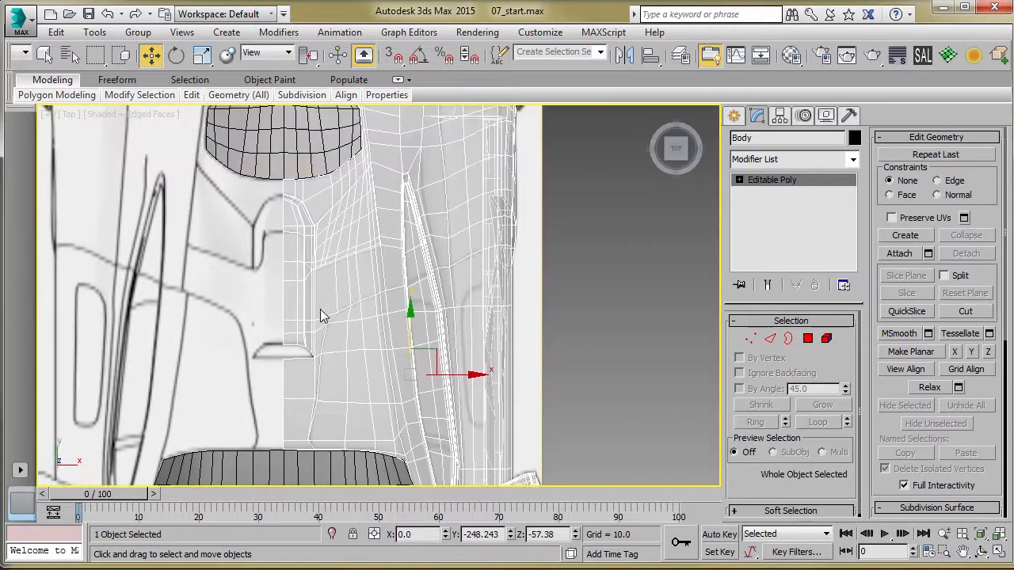
scroll(355, 332, up, 1)
scroll(354, 331, up, 1)
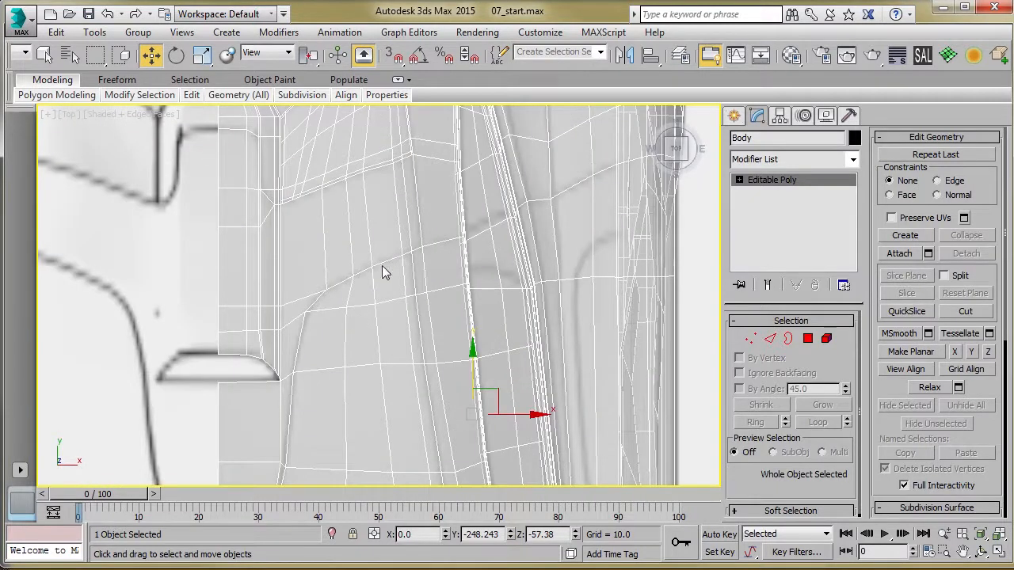
scroll(306, 334, down, 2)
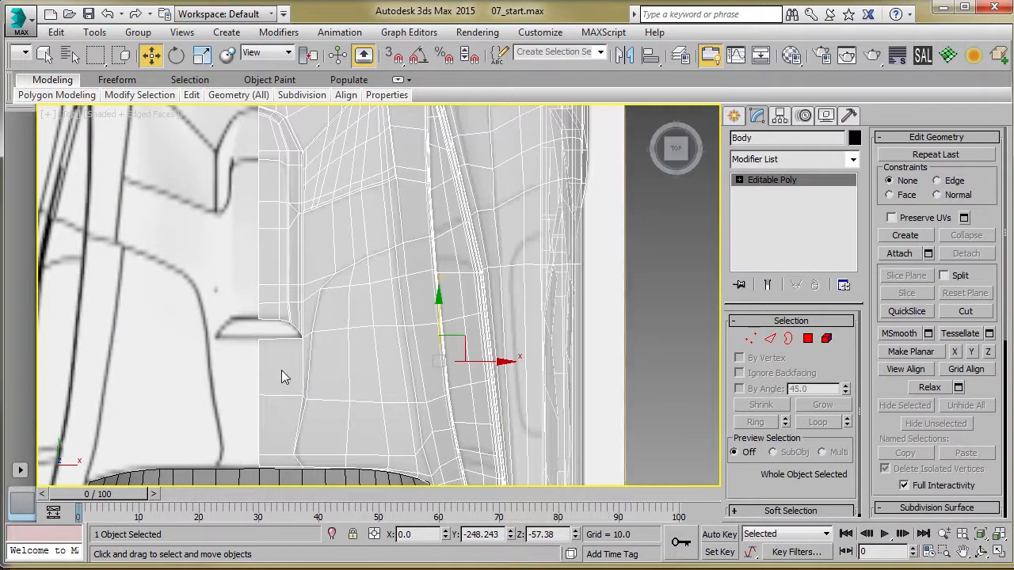
- Select the body polygons of the central roof strip, from beside the scoop down to near the windshield
key(4)
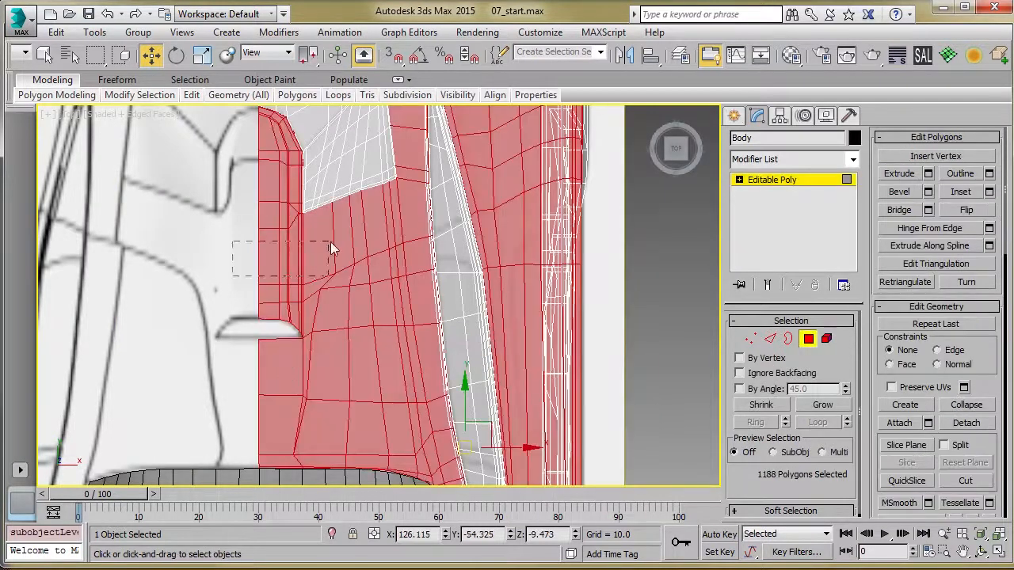
drag(276, 269, 327, 252)
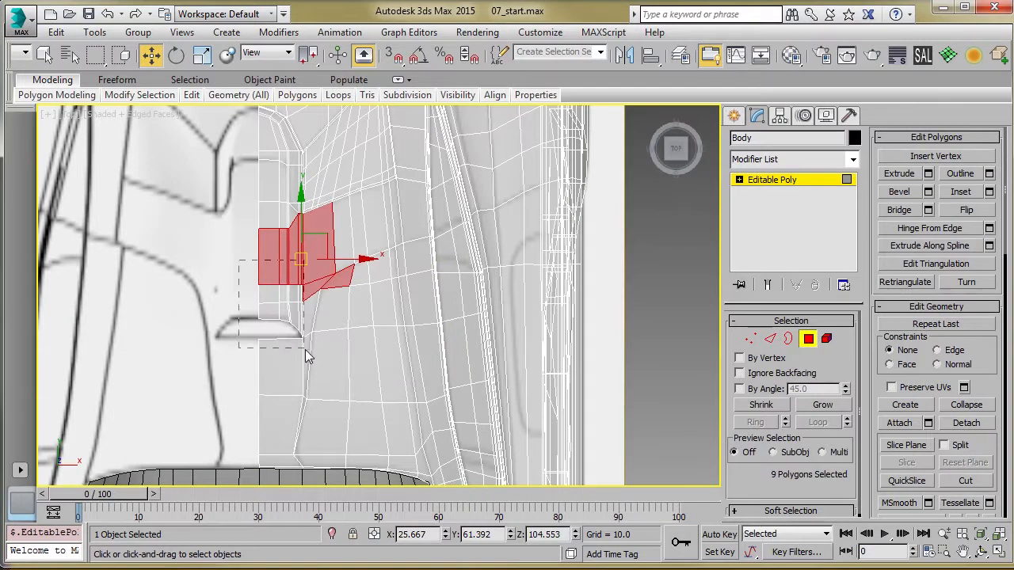
ctrl+drag(234, 339, 280, 478)
ctrl+drag(295, 438, 269, 432)
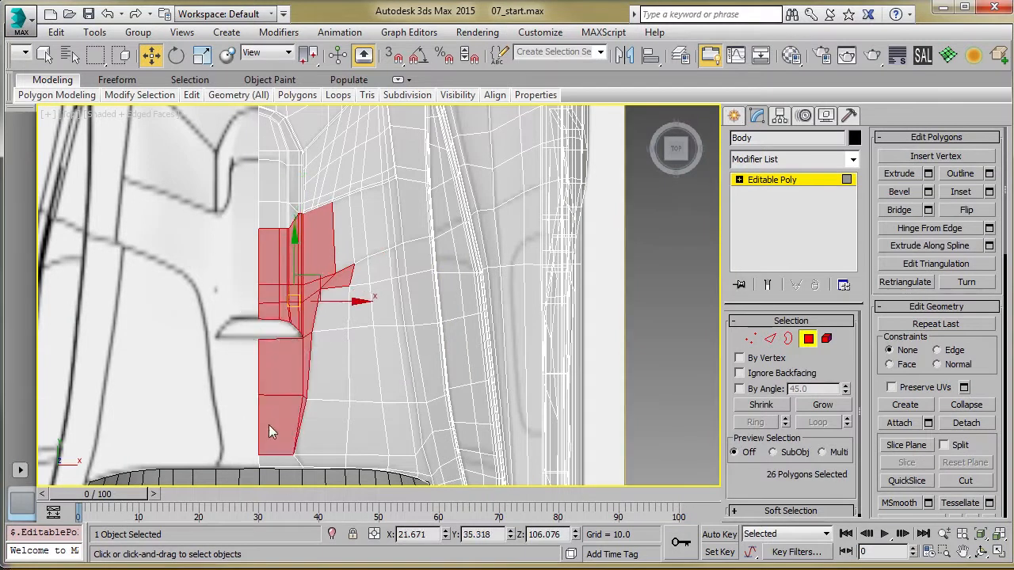
alt+click(345, 283)
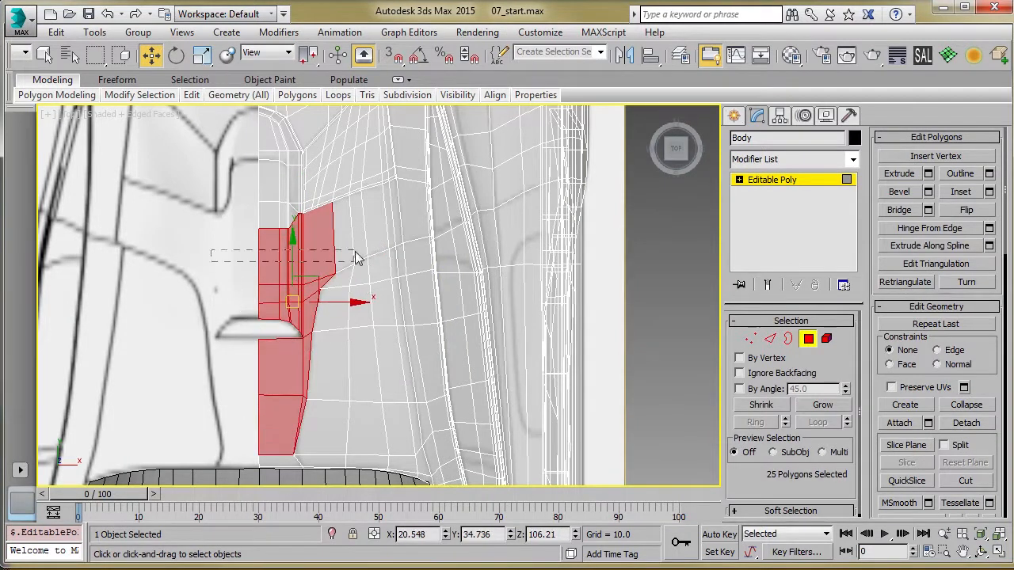
- Add the strip of polygons crossing the roof toward the side to the selection and detach everything as an element
ctrl+drag(365, 238, 345, 229)
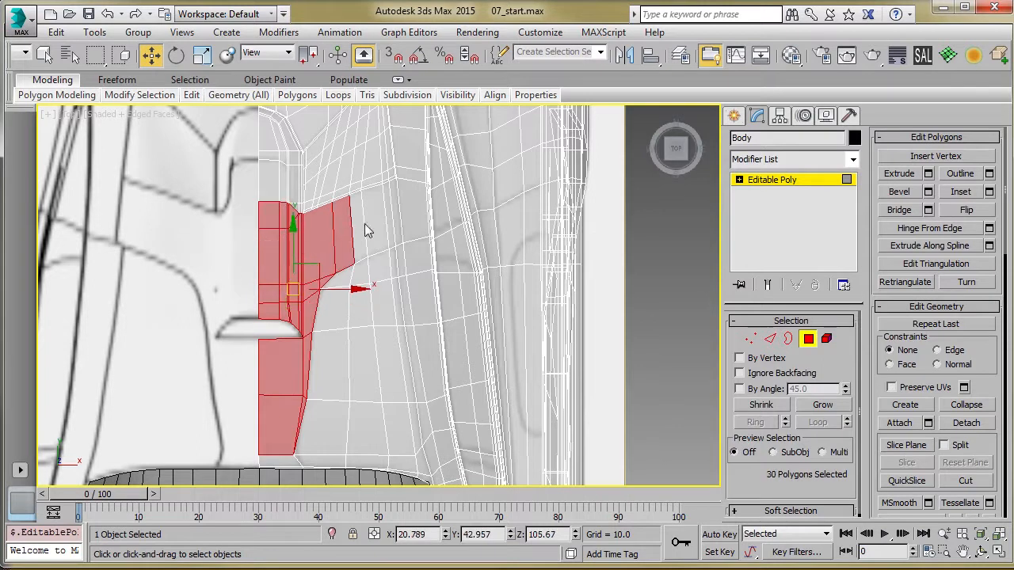
ctrl+click(394, 222)
ctrl+click(380, 226)
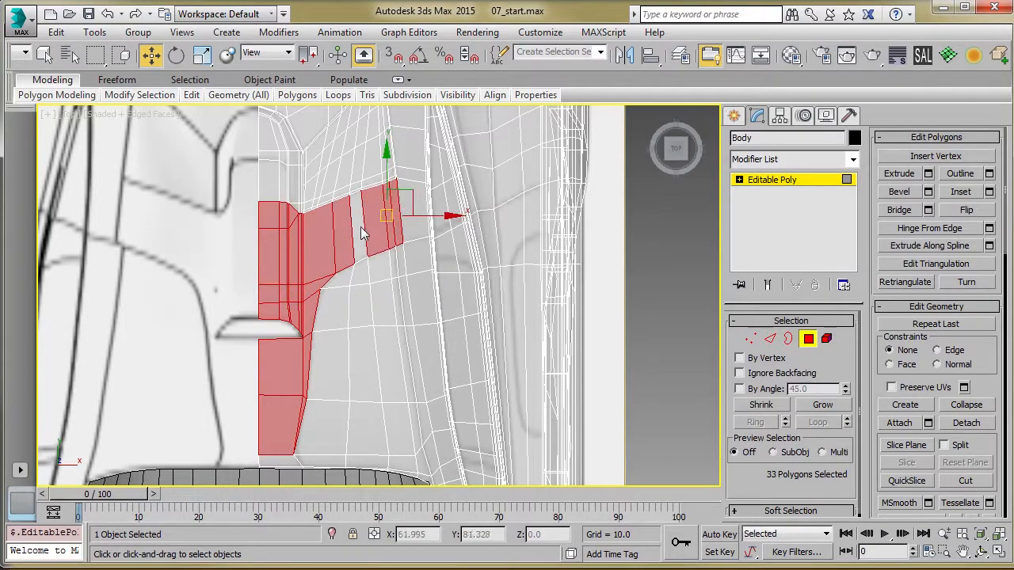
ctrl+click(358, 239)
middle_drag(338, 274, 372, 265)
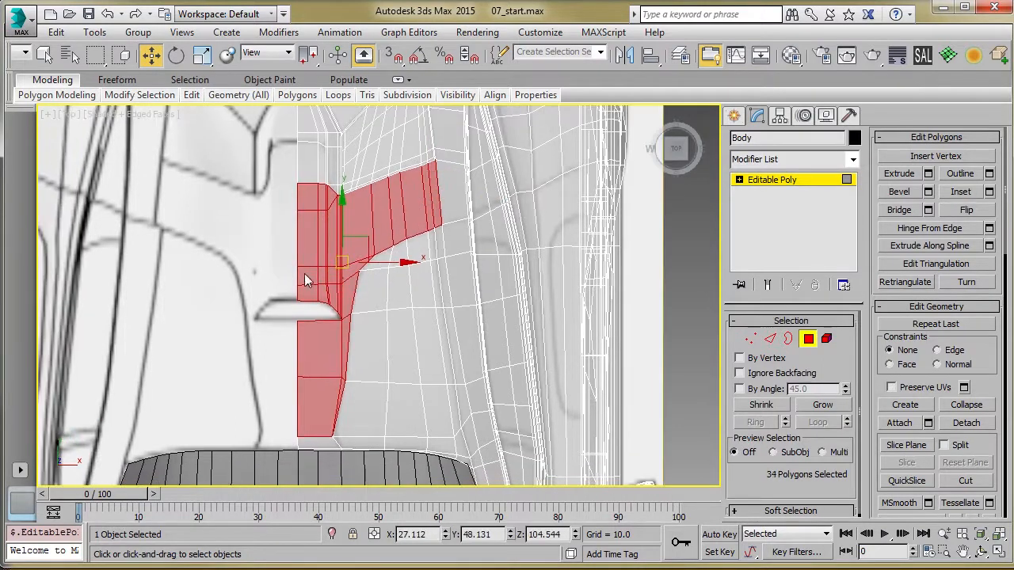
middle_drag(307, 279, 285, 345)
middle_drag(360, 315, 371, 250)
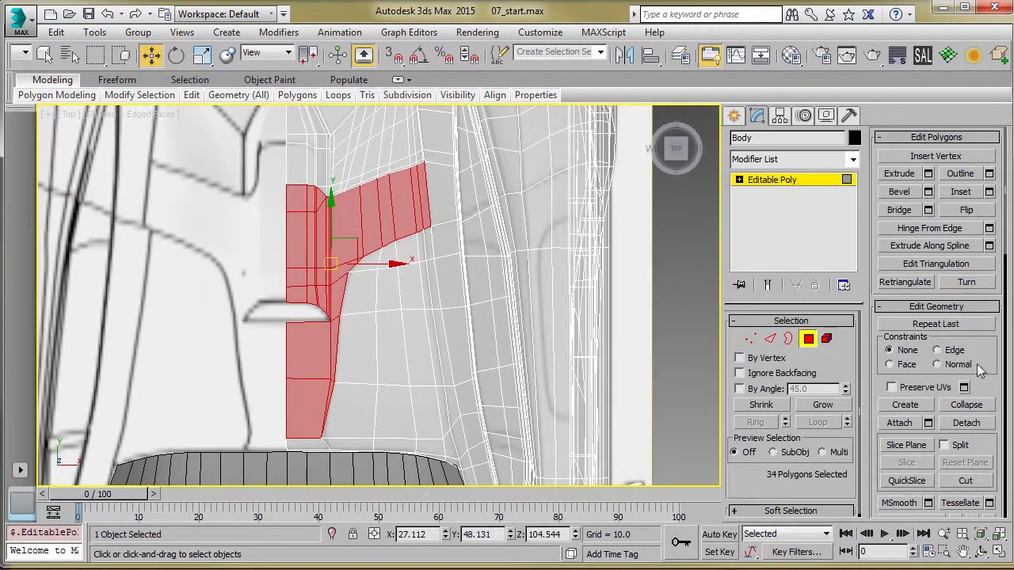
click(986, 423)
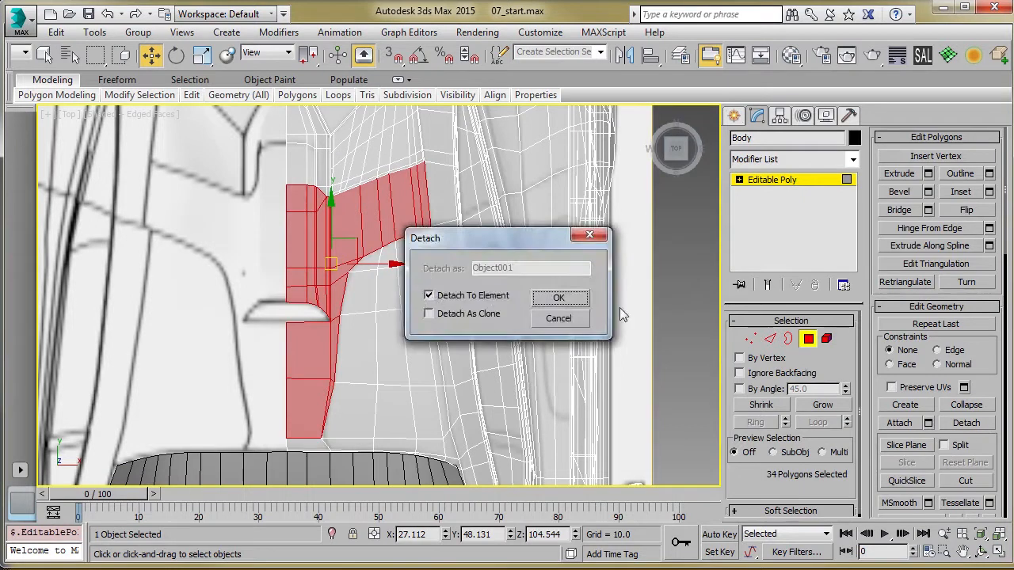
click(575, 299)
click(198, 330)
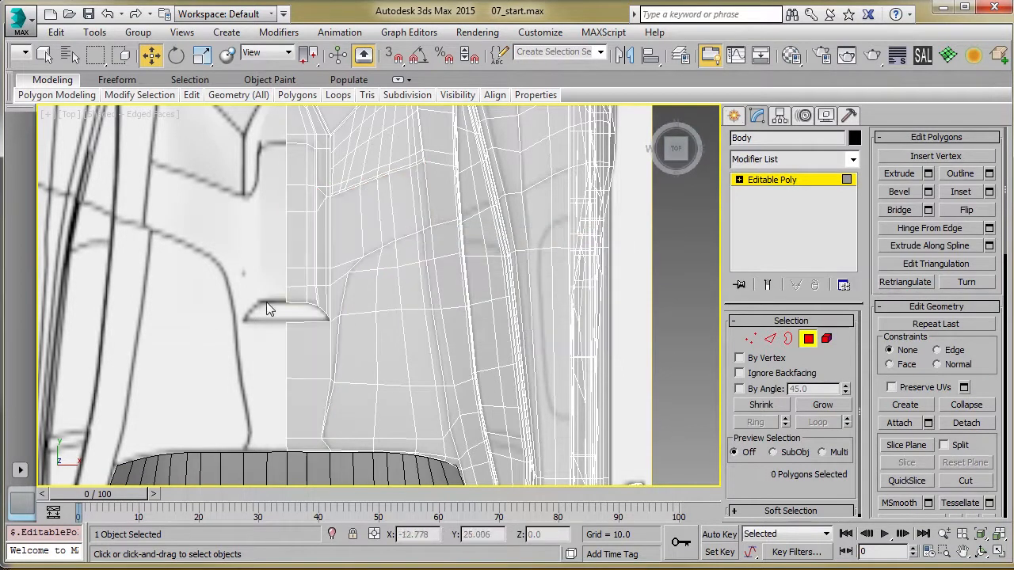
- Select the detached central roof element, test its separation by moving it aside along X, and undo the move
key(5)
click(323, 241)
drag(375, 273, 179, 273)
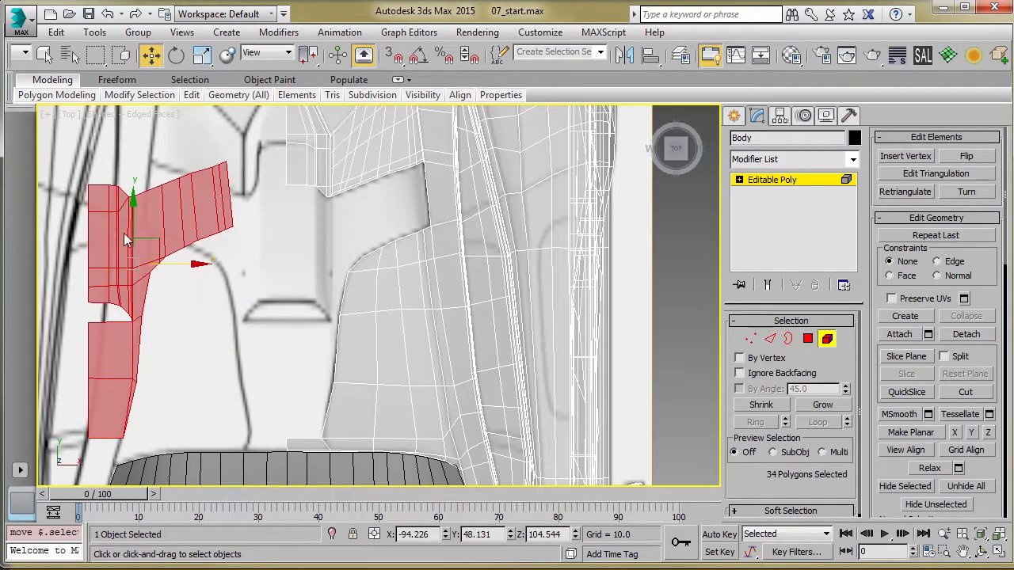
key(ctrl+z)
- Hide the selected central roof element after comparing it with the blueprint
scroll(241, 278, up, 5)
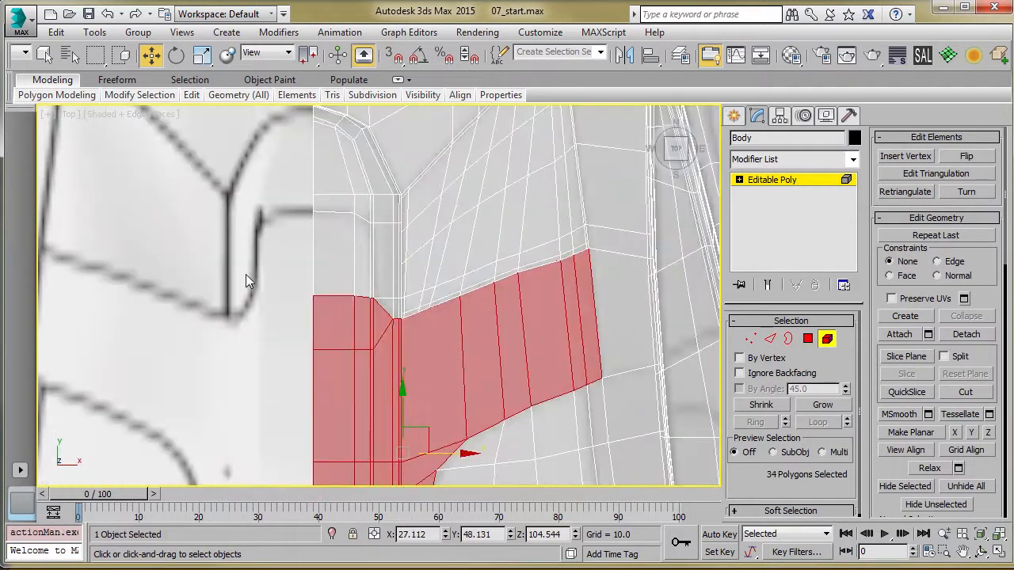
scroll(235, 311, down, 5)
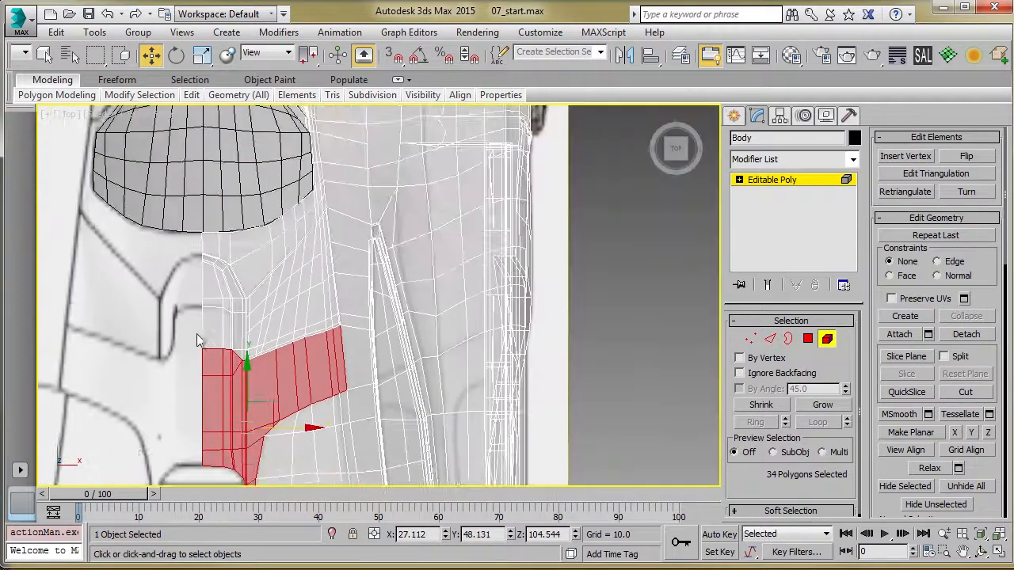
middle_drag(152, 432, 209, 212)
mouse_move(184, 328)
middle_down()
mouse_move(191, 305)
mouse_move(185, 327)
middle_up()
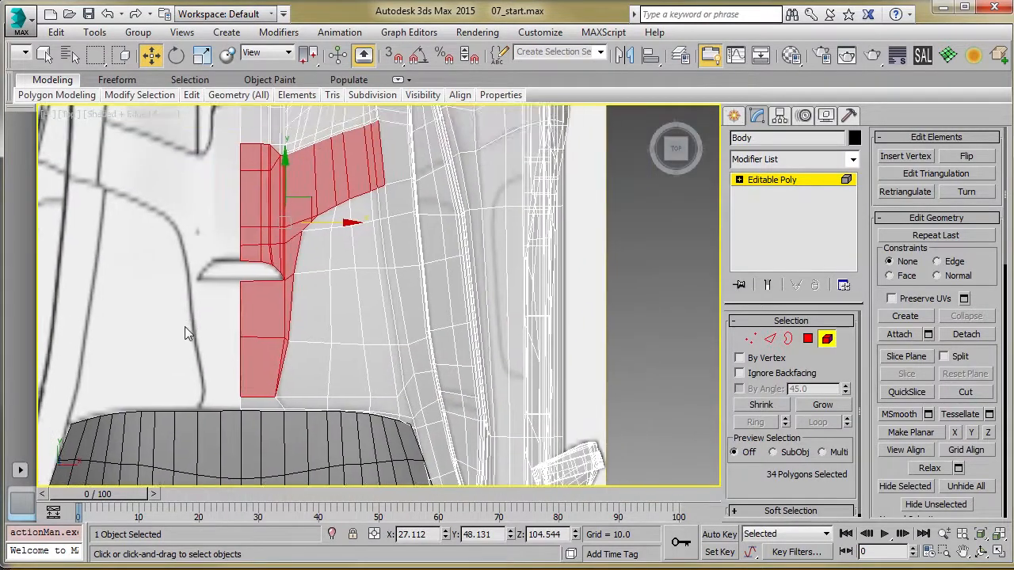
scroll(950, 372, down, 5)
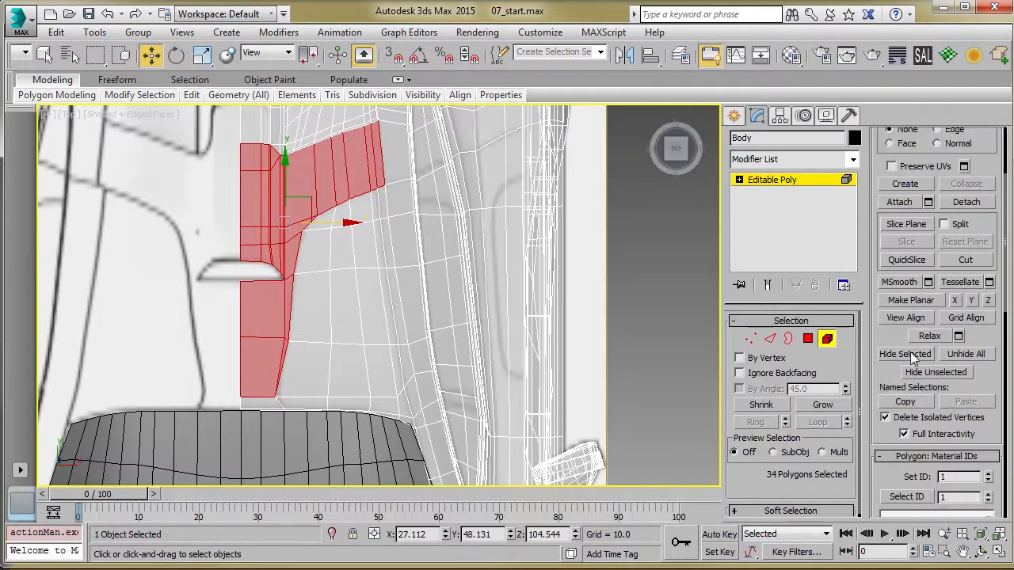
click(911, 358)
middle_drag(375, 380, 382, 359)
- Select the edge loop running along the outer side of the remaining roof panel
key(2)
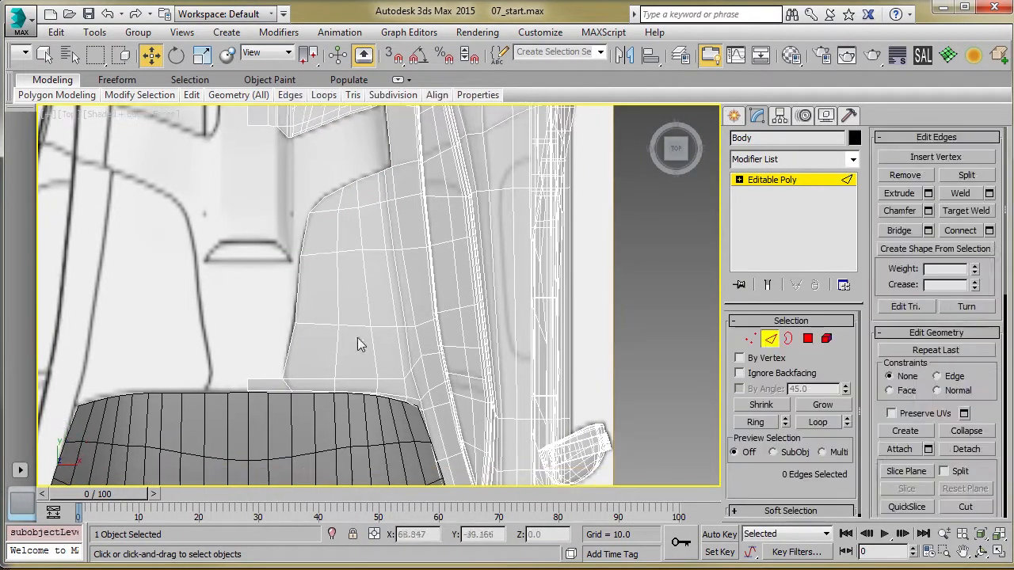
double_click(386, 189)
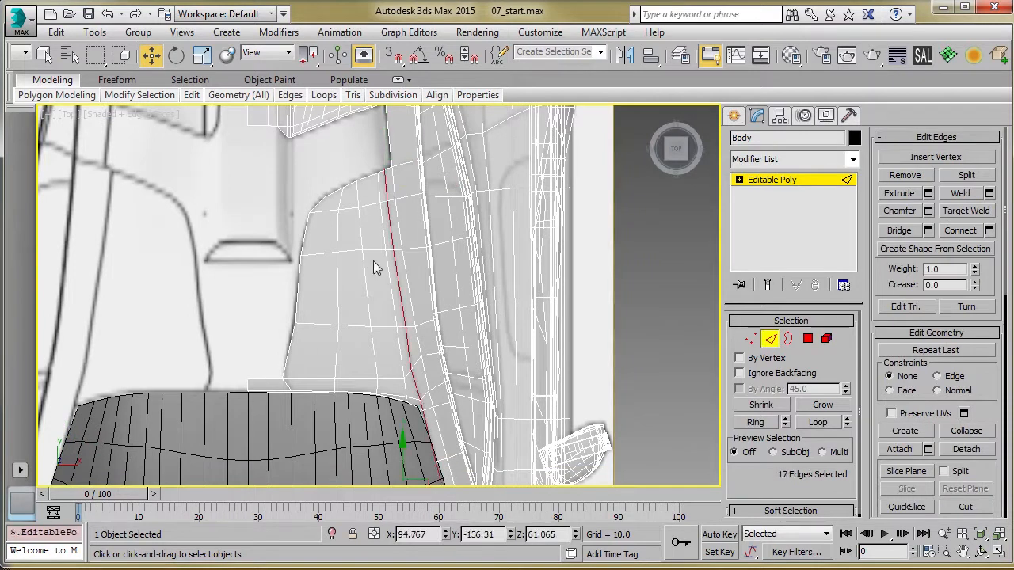
middle_drag(373, 261, 351, 282)
middle_drag(368, 374, 342, 223)
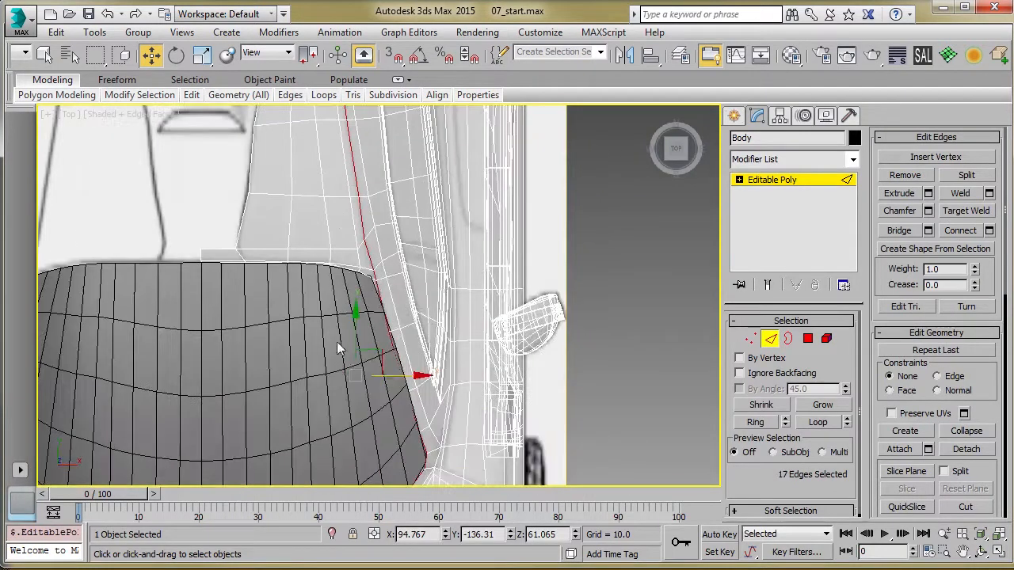
- Deselect the loop's edges around the windshield and split the remaining edges along the roof panel's outer side
alt+drag(421, 313, 361, 383)
alt+drag(458, 478, 342, 370)
middle_drag(315, 377, 341, 268)
alt+drag(438, 380, 263, 475)
middle_drag(245, 426, 300, 290)
alt+drag(264, 370, 397, 341)
middle_drag(388, 123, 301, 323)
scroll(301, 323, up, 4)
middle_drag(353, 364, 323, 365)
alt+drag(327, 410, 354, 419)
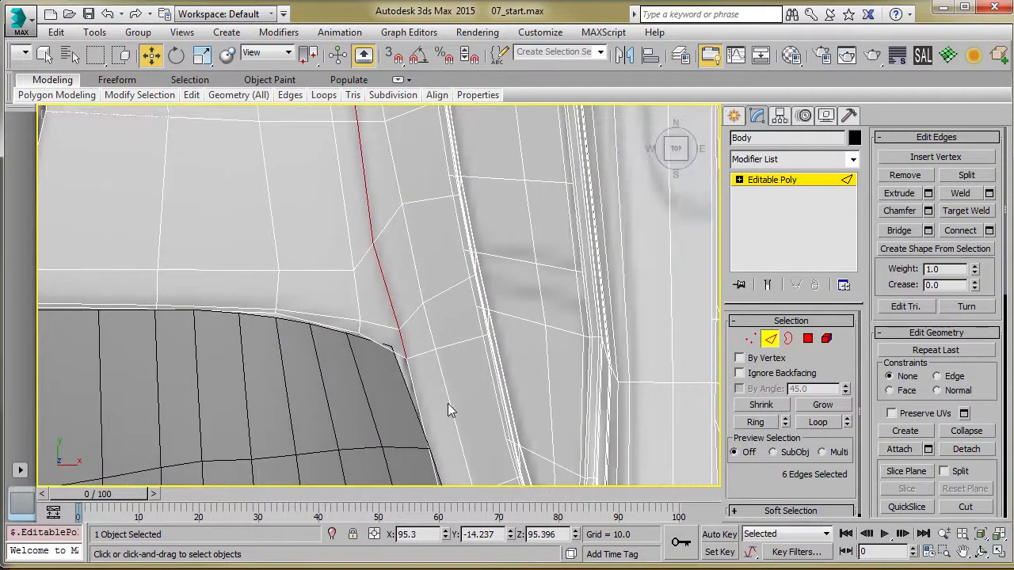
scroll(449, 410, down, 6)
middle_drag(333, 387, 280, 424)
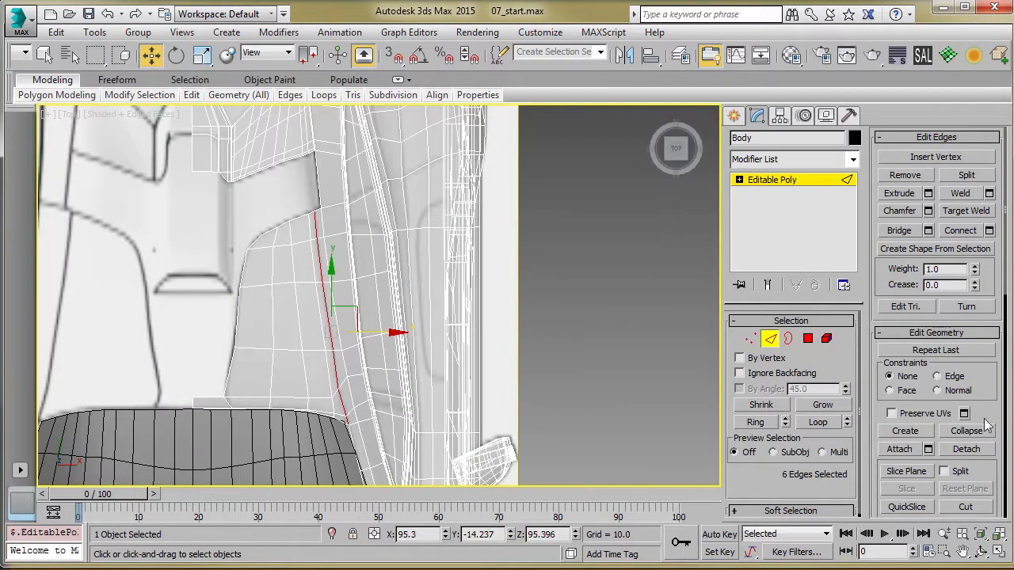
click(966, 175)
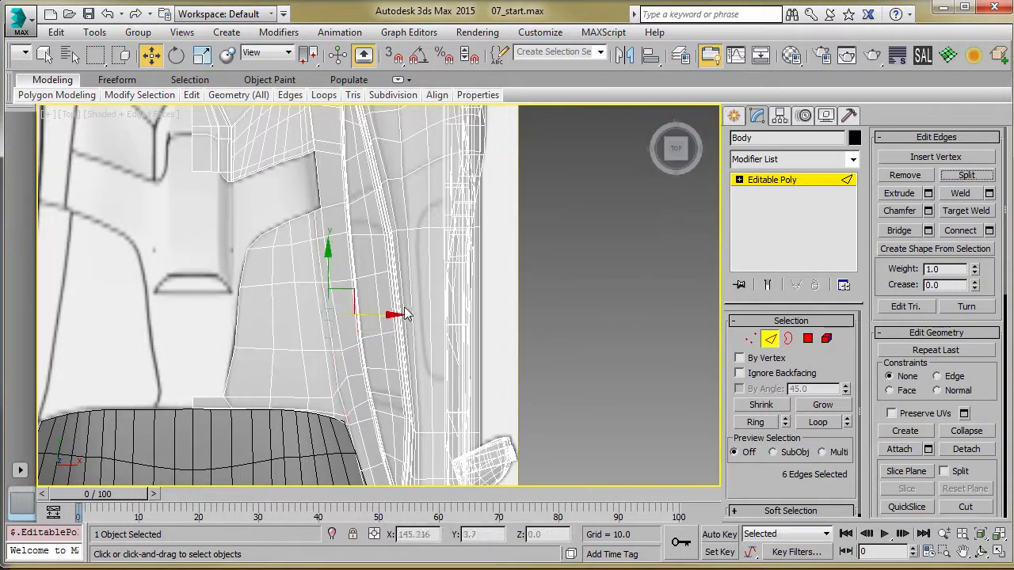
- Select the split-off roof panel element, test its separation by moving it aside along X, and undo the move
key(5)
click(299, 321)
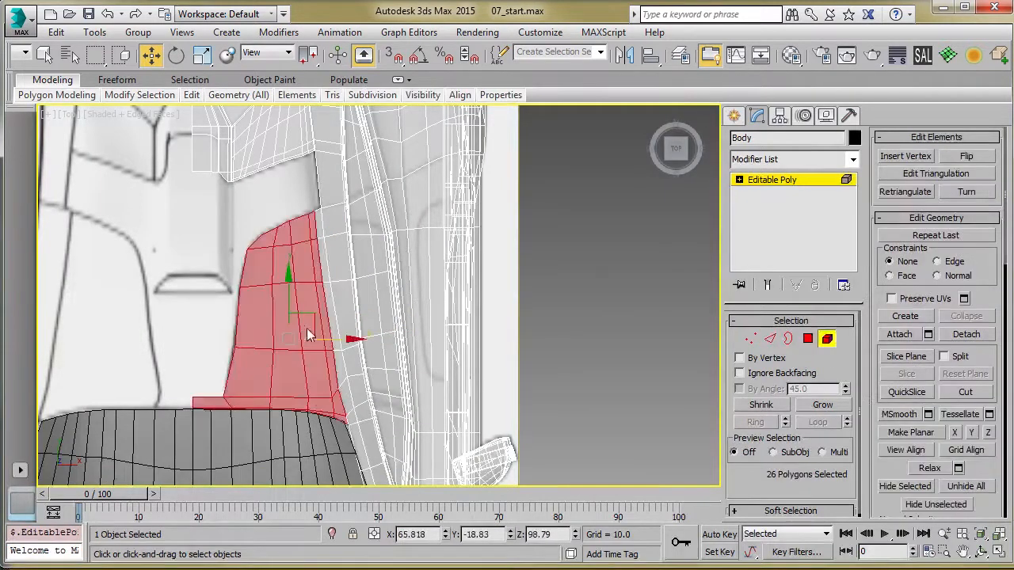
drag(345, 346, 244, 340)
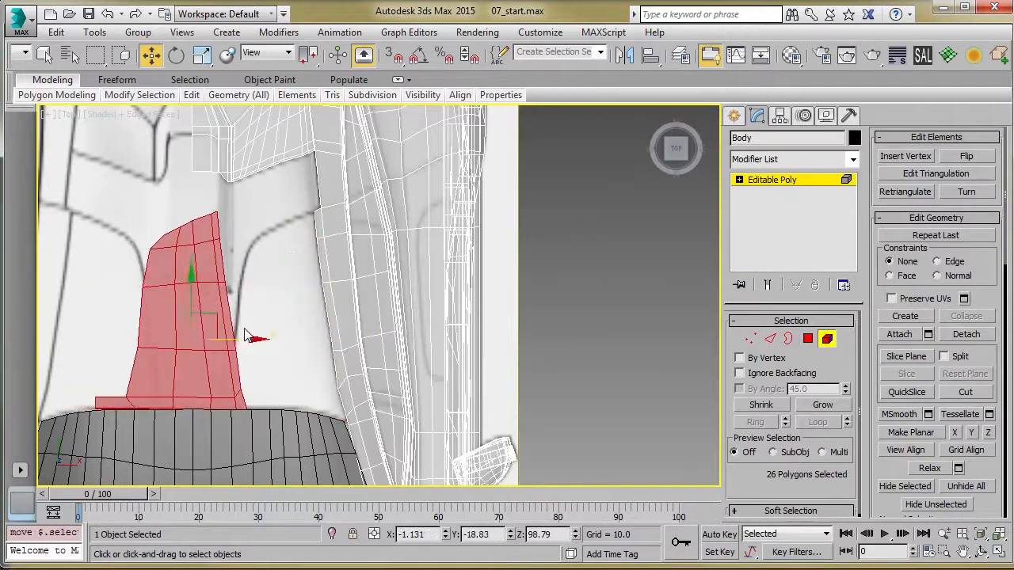
key(ctrl+z)
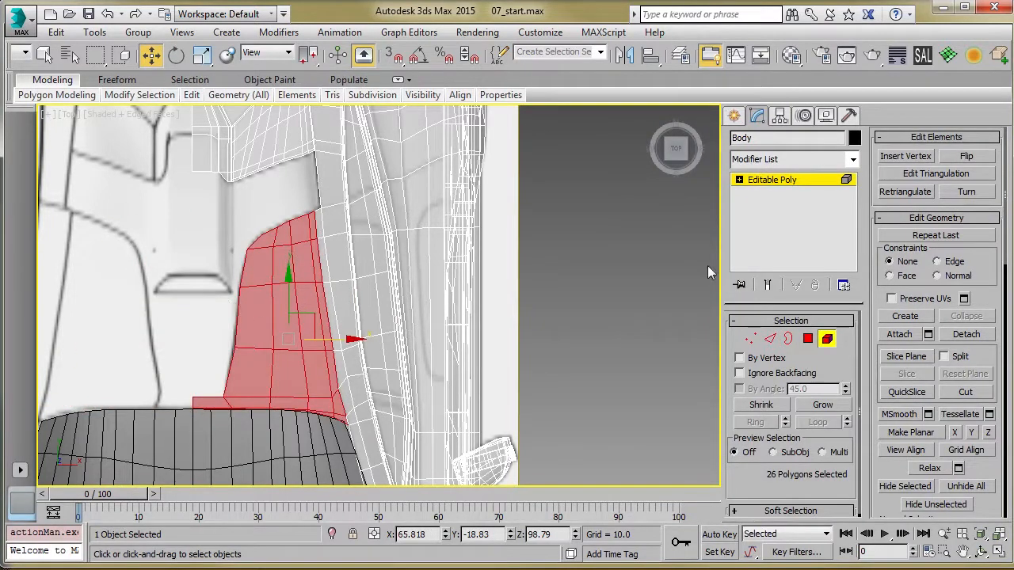
- Inspect the selected roof panel element against the blueprint in the top view and in the right side view
scroll(494, 268, down, 4)
middle_drag(494, 268, 482, 308)
scroll(386, 314, up, 6)
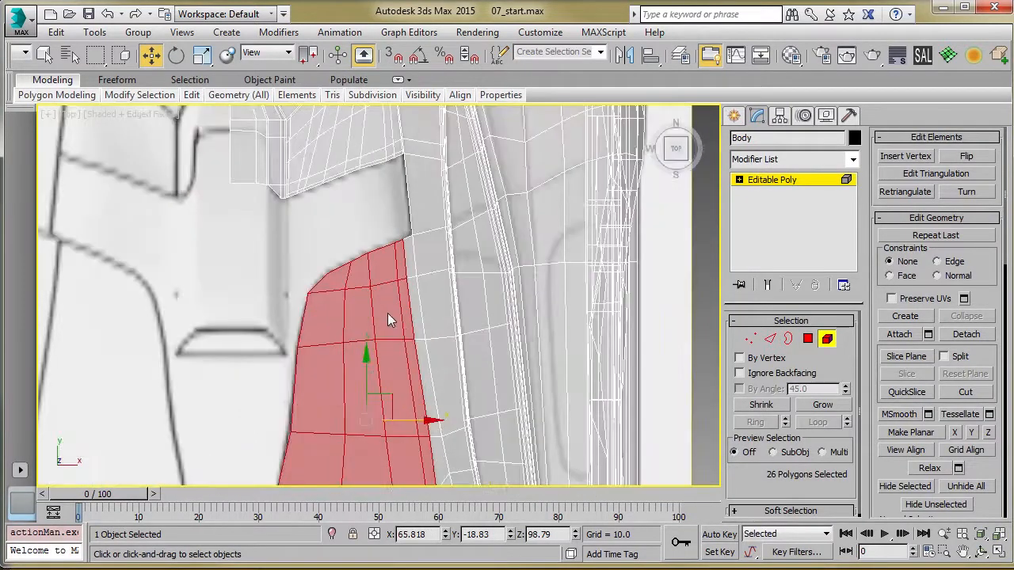
scroll(388, 313, down, 4)
alt+middle_drag(484, 362, 434, 271)
key(r)
key(z)
middle_drag(414, 356, 436, 253)
scroll(436, 254, down, 8)
middle_drag(458, 289, 462, 305)
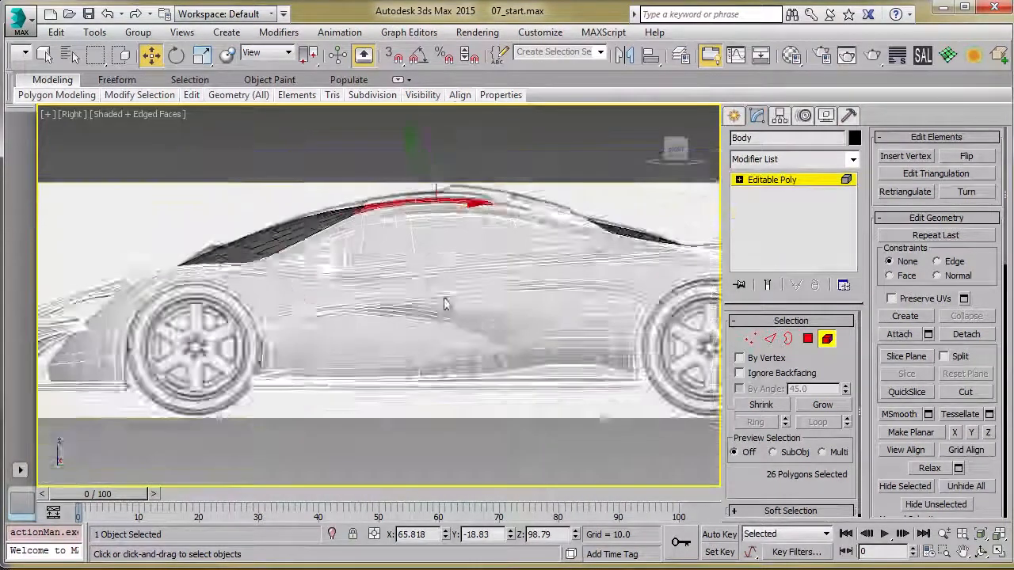
- Select the edges along the door's rear shut line just below the side window, following the side blueprint
scroll(521, 346, up, 8)
click(522, 319)
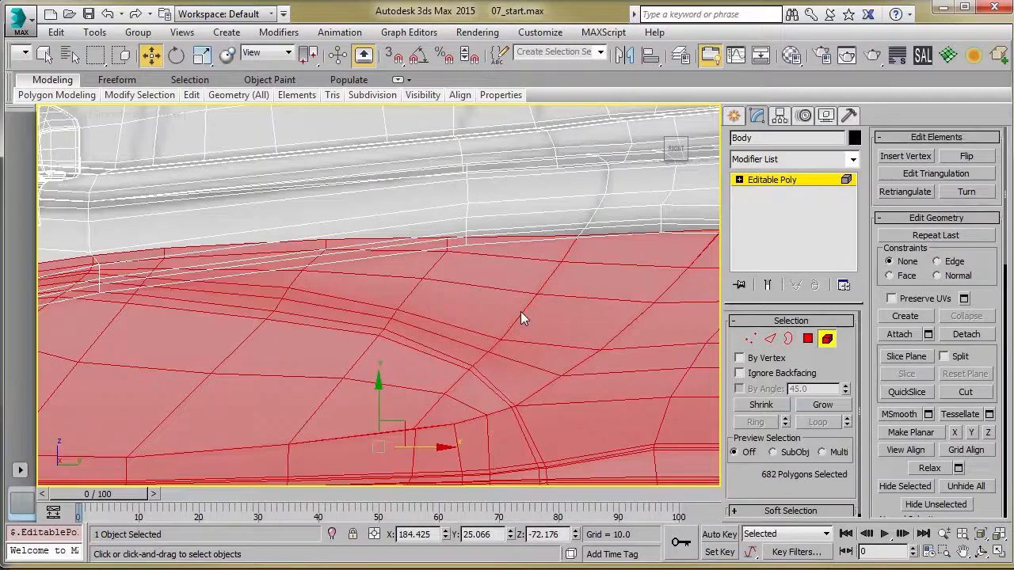
key(2)
click(522, 318)
double_click(621, 333)
middle_drag(558, 318, 469, 376)
double_click(515, 249)
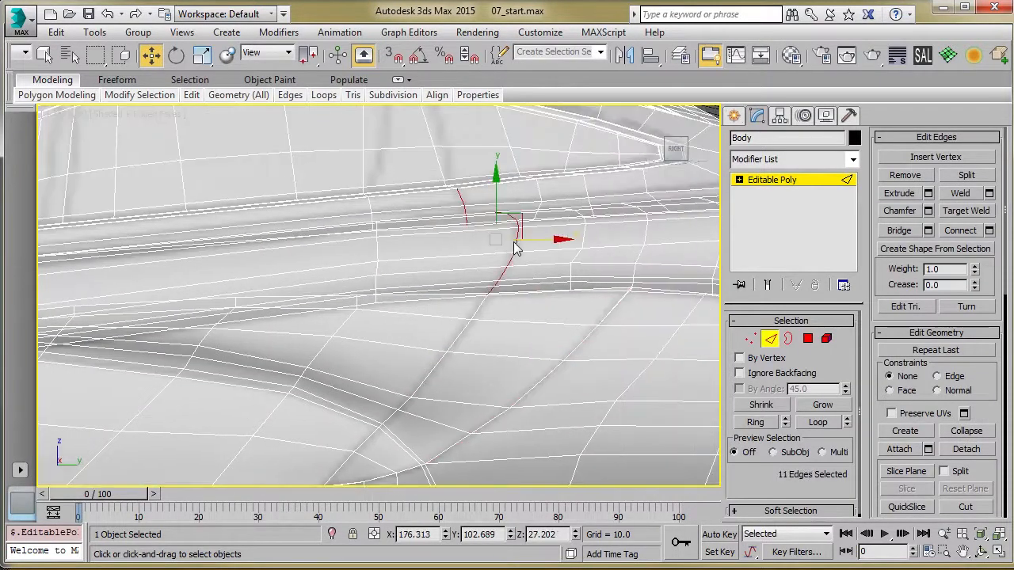
- Try to extend the selected rear door seam up across the crease below the side window, and deselect the extra edges
alt+middle_drag(514, 249, 516, 357)
scroll(483, 278, up, 5)
ctrl+double_click(525, 326)
ctrl+double_click(480, 272)
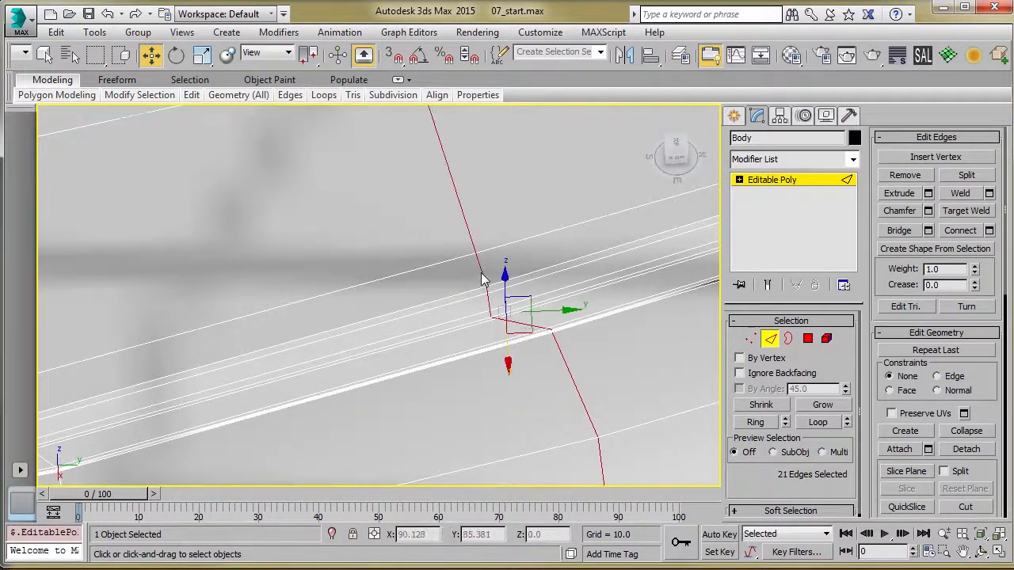
scroll(483, 277, down, 5)
scroll(448, 253, up, 6)
alt+drag(445, 212, 502, 281)
scroll(463, 225, down, 4)
alt+drag(465, 230, 525, 333)
scroll(475, 293, up, 8)
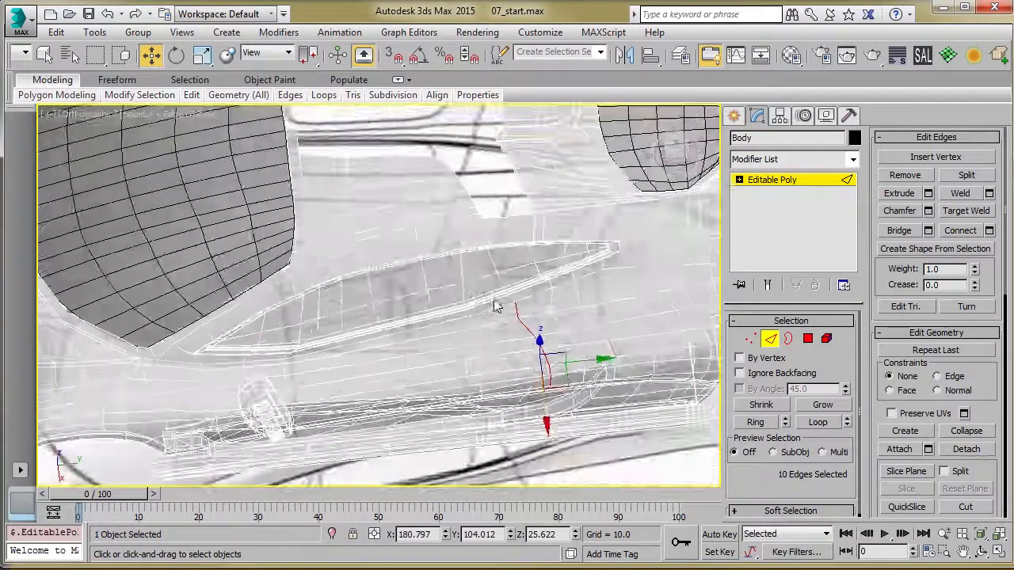
ctrl+click(531, 262)
ctrl+click(526, 258)
scroll(535, 300, down, 2)
key(ctrl+z)
- Try adding the edge loop that crosses the side window's lower frame to the seam selection, and remove it again
scroll(528, 271, up, 3)
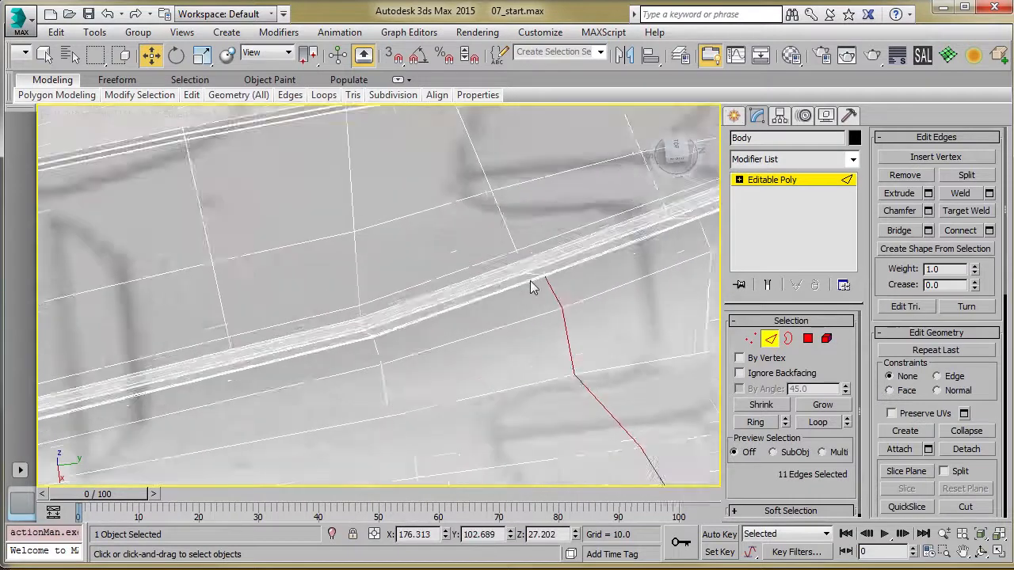
ctrl+double_click(544, 271)
scroll(543, 275, up, 4)
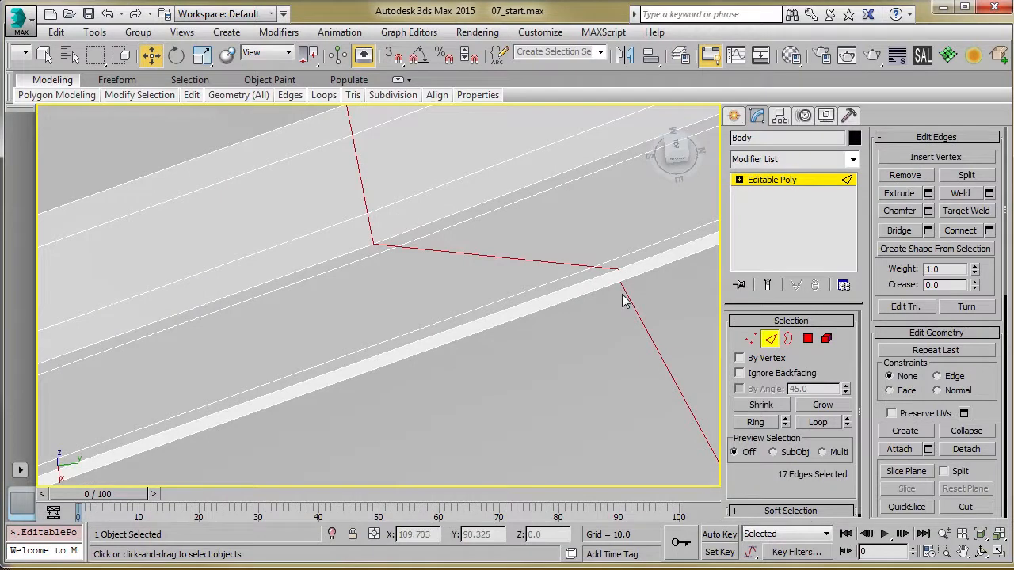
scroll(614, 303, down, 8)
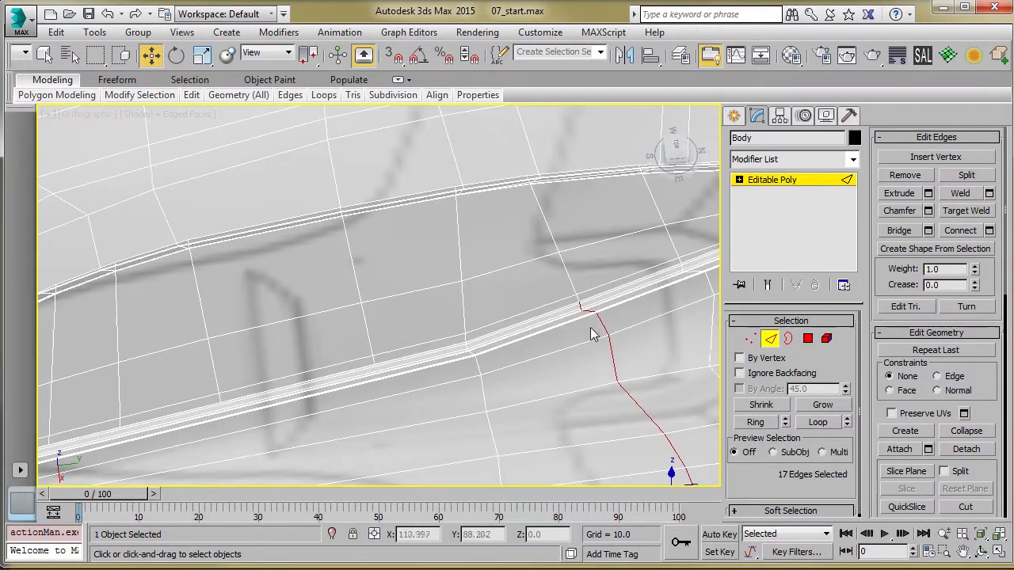
middle_drag(591, 328, 535, 314)
scroll(502, 305, up, 3)
alt+drag(490, 271, 547, 317)
scroll(536, 318, up, 5)
alt+drag(443, 273, 536, 353)
scroll(490, 349, down, 10)
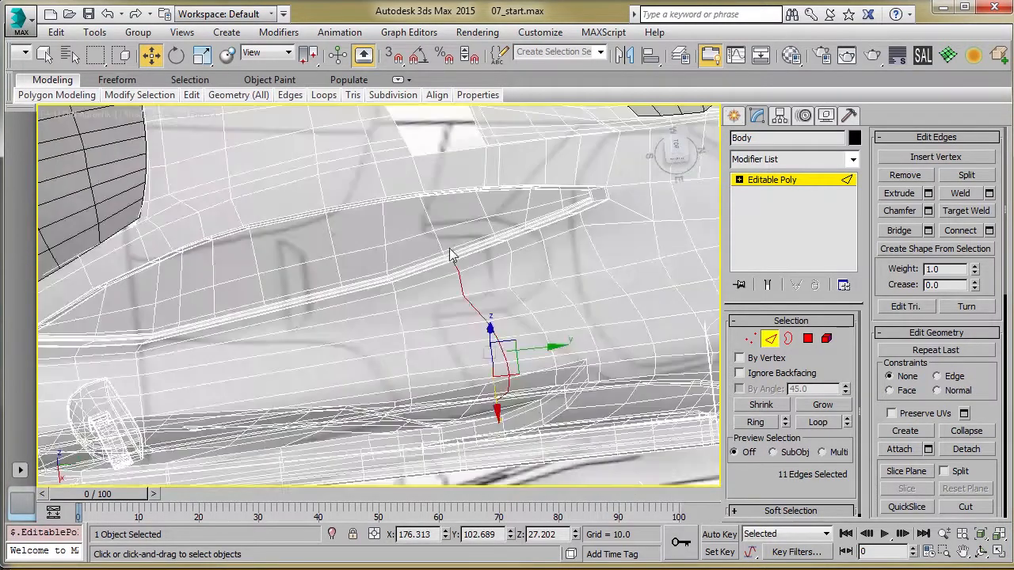
- Extend the rear door seam selection down the door side to the sill and split the selected edges
scroll(453, 233, down, 2)
scroll(464, 290, up, 5)
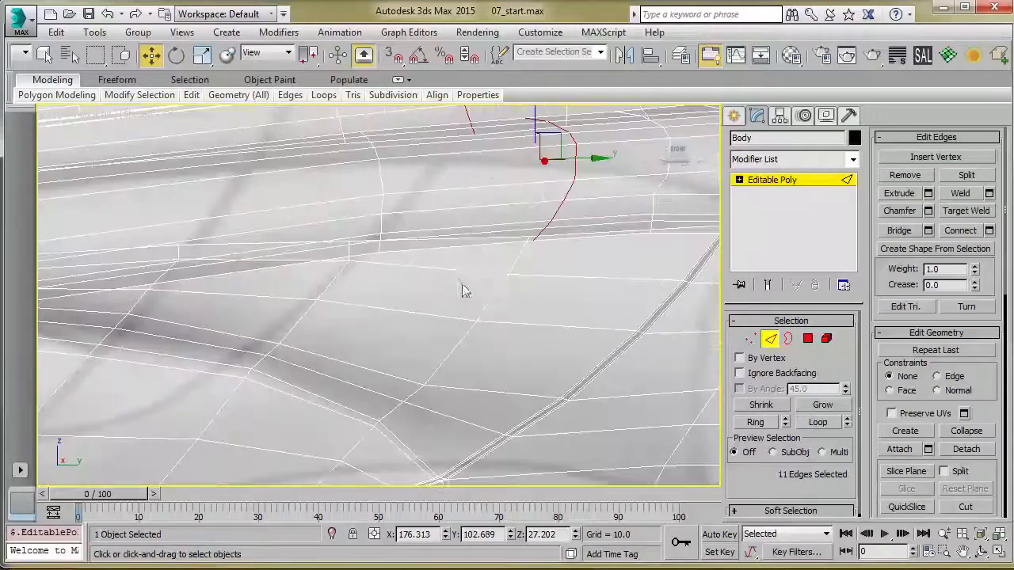
double_click(487, 309)
scroll(491, 305, down, 4)
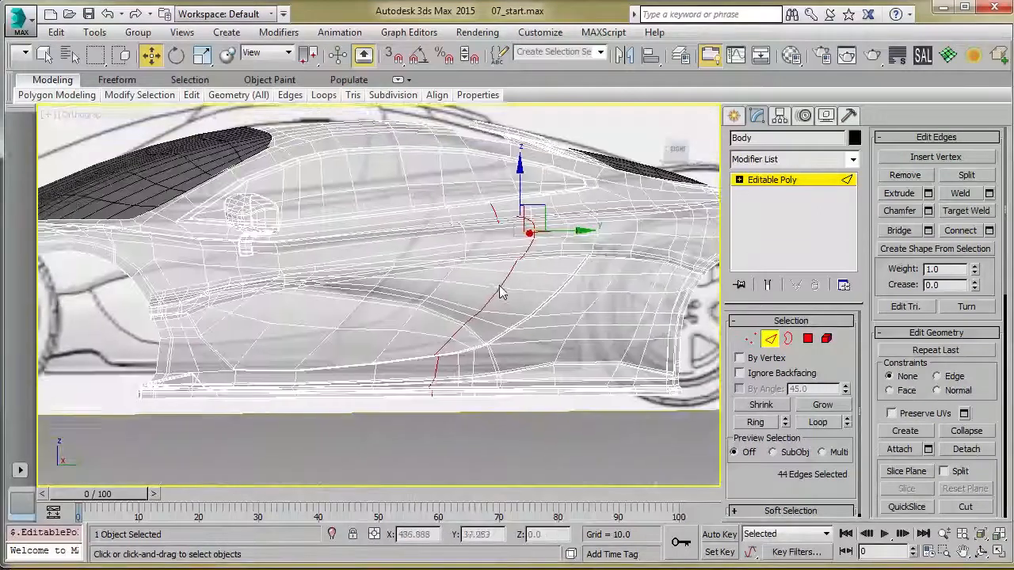
scroll(402, 317, down, 2)
scroll(393, 319, down, 5)
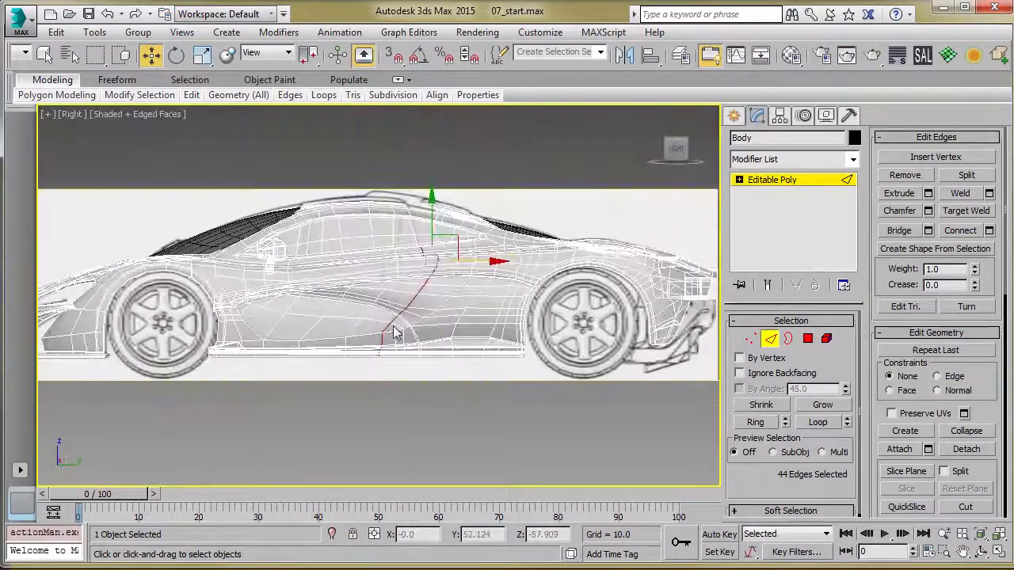
scroll(394, 316, up, 5)
scroll(389, 293, down, 5)
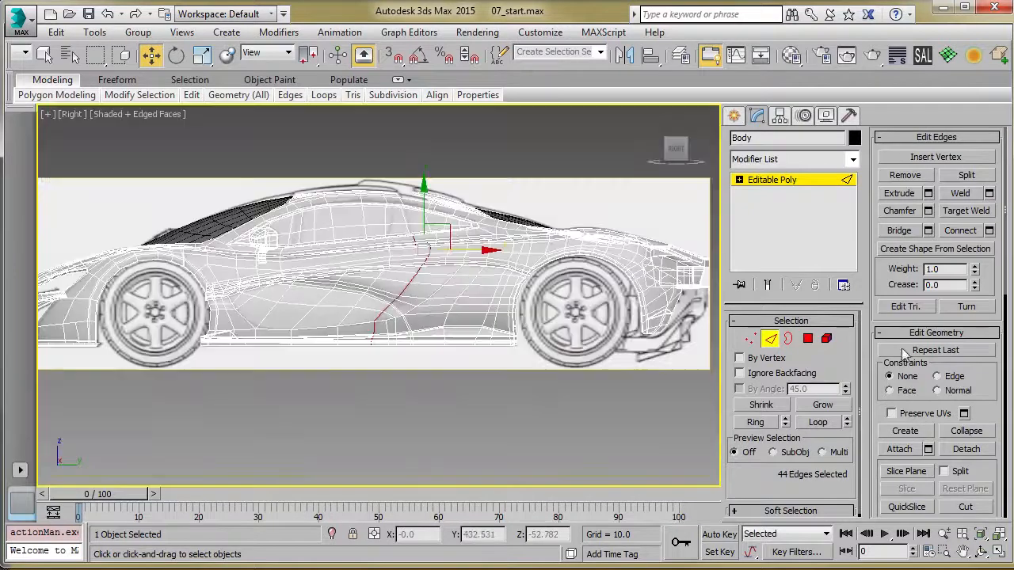
click(968, 178)
- Select the edge loop running up from the front wheel arch, add its missing adjoining edge, and split the edges
scroll(317, 261, up, 6)
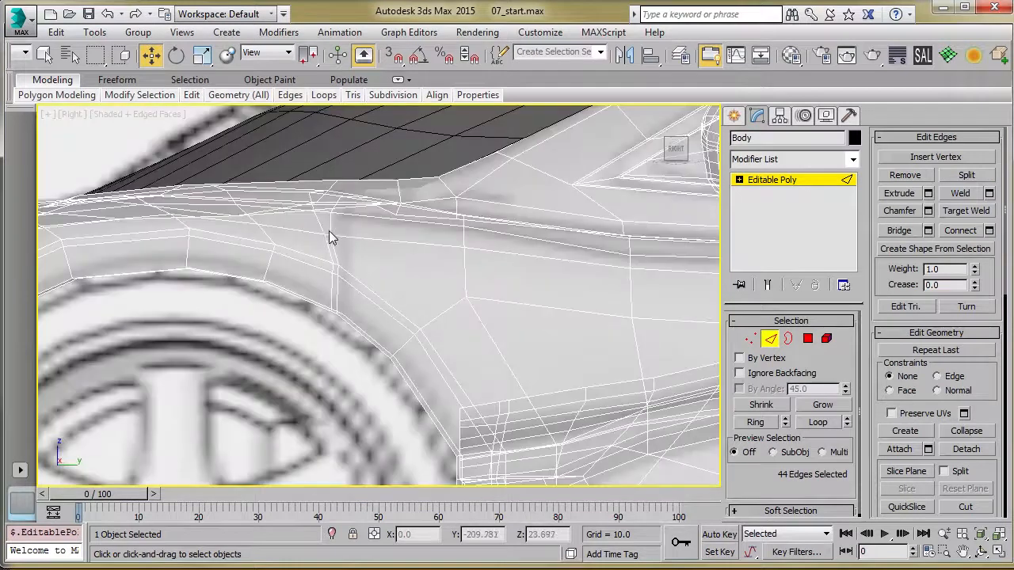
double_click(333, 238)
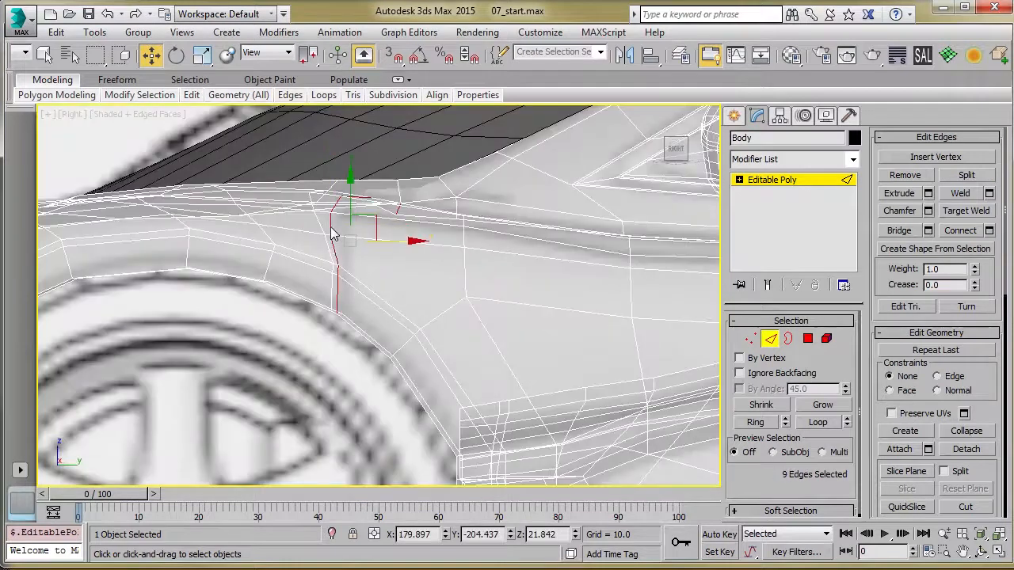
alt+middle_drag(342, 257, 235, 149)
scroll(233, 143, up, 3)
ctrl+click(365, 253)
alt+middle_drag(349, 266, 303, 274)
click(975, 181)
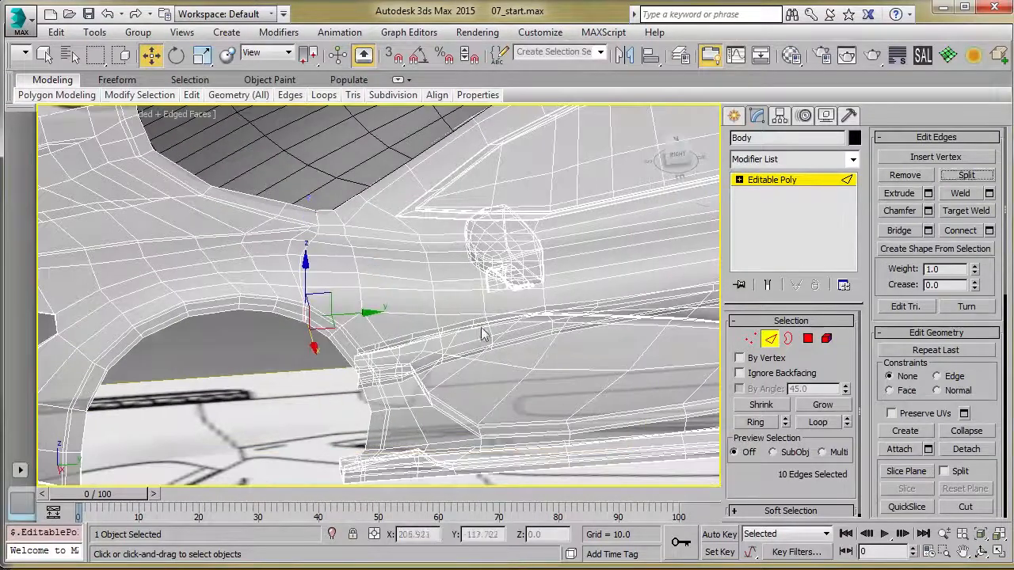
- Select the body's upper side element around the side window and check its separation from the front fender
middle_drag(482, 335, 446, 297)
key(5)
click(446, 297)
click(359, 277)
scroll(351, 275, down, 4)
alt+middle_drag(324, 292, 420, 304)
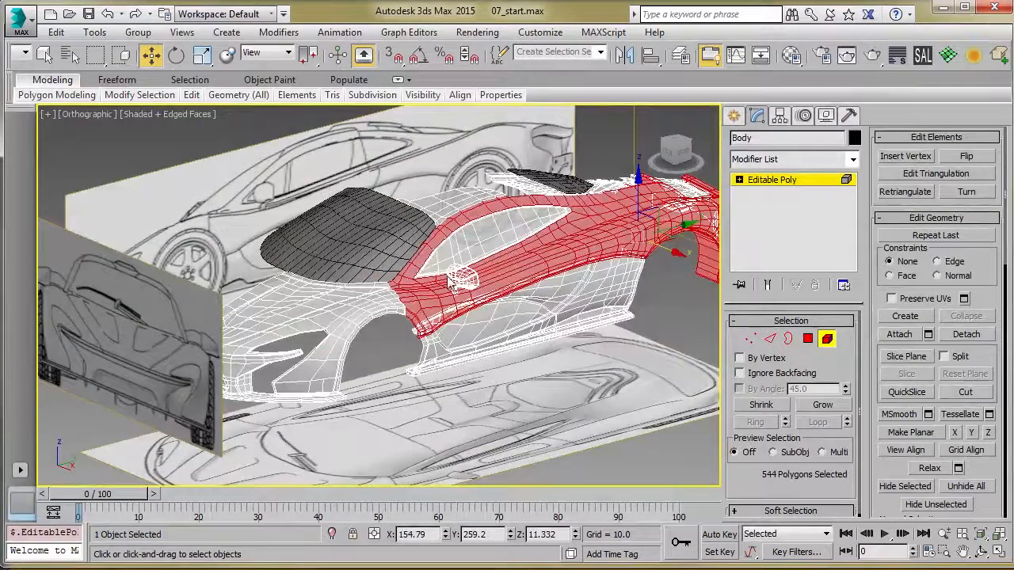
- Switch the side element selection to polygon level, return to the whole Body object, and isolate it
click(790, 184)
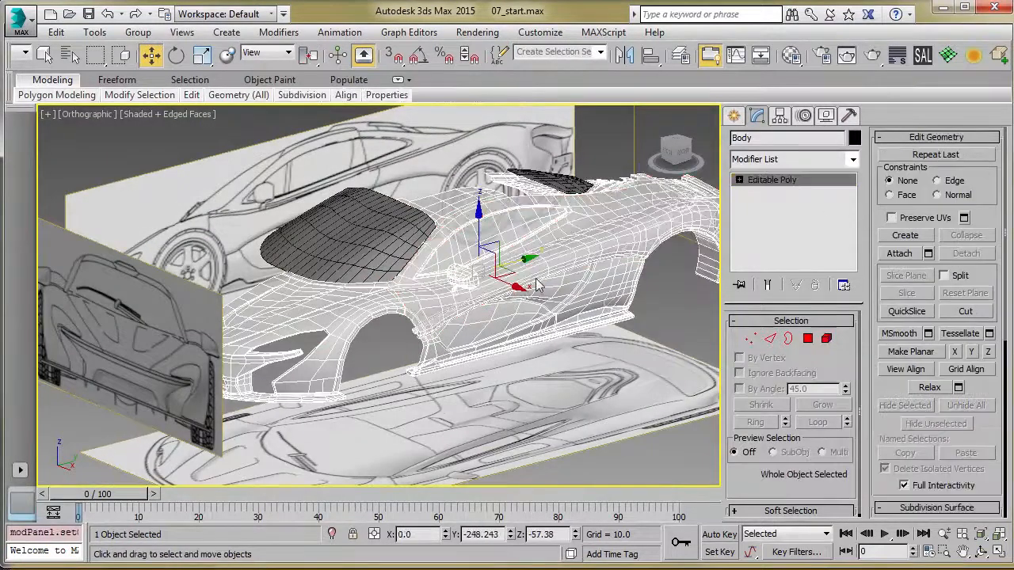
key(4)
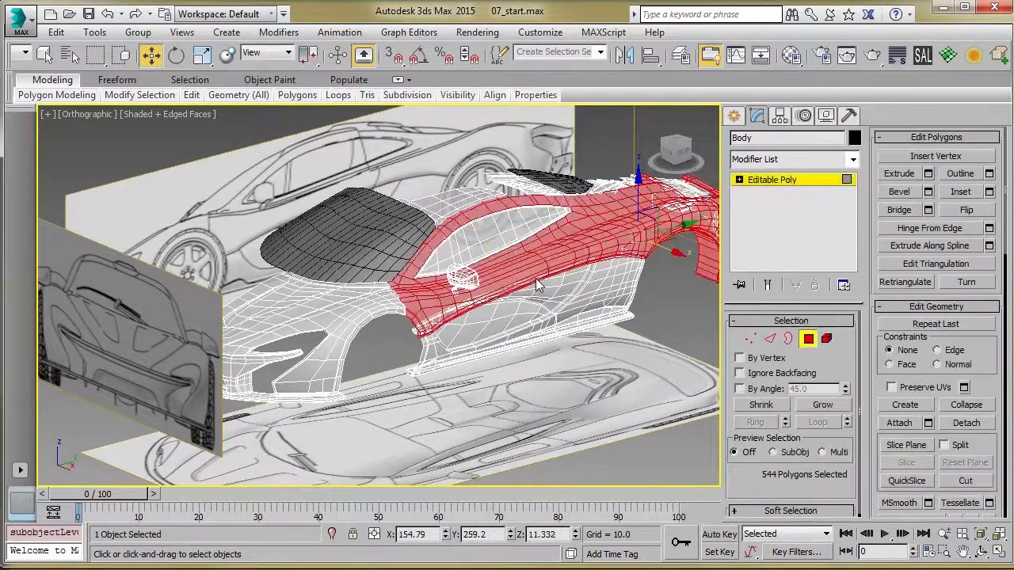
scroll(986, 361, down, 5)
click(967, 363)
mouse_move(366, 228)
alt+middle_down()
mouse_move(371, 273)
mouse_move(401, 283)
mouse_move(385, 283)
alt+middle_up()
click(776, 182)
right_click(385, 271)
key(alt+q)
- Examine the isolated body from several angles, ending with a close view of the roof panels
click(267, 275)
alt+middle_drag(269, 274, 377, 259)
click(377, 258)
scroll(299, 283, up, 3)
key(z)
alt+middle_drag(300, 282, 375, 331)
click(272, 273)
scroll(281, 279, up, 3)
scroll(375, 331, up, 3)
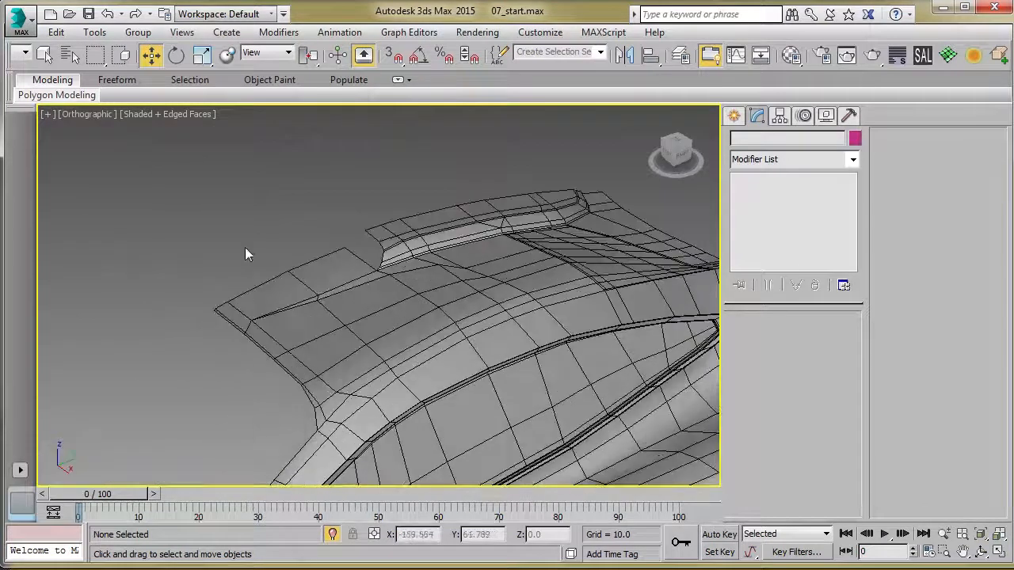
- Apply a TurboSmooth modifier to the Body object and display it without edged faces
click(363, 337)
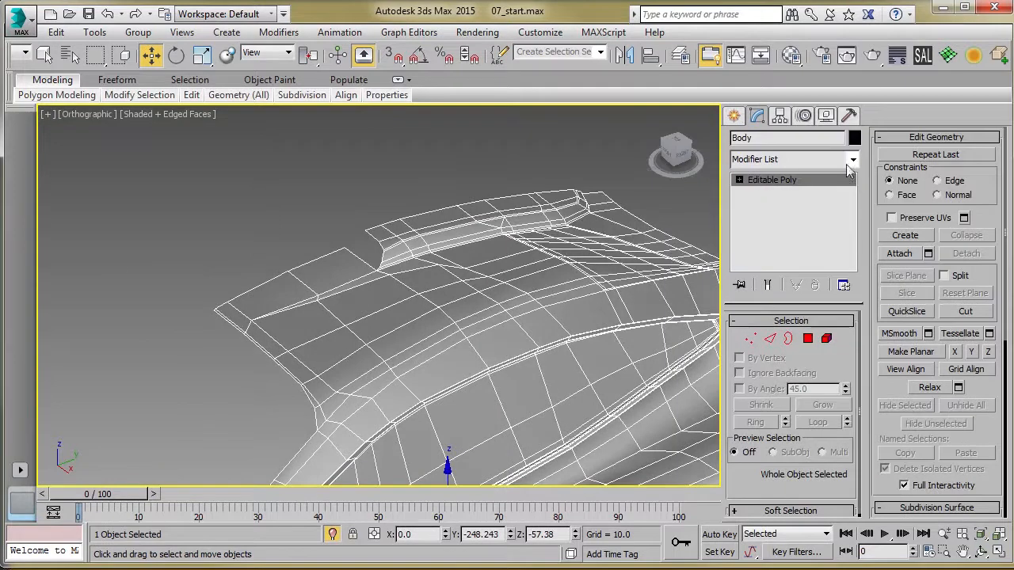
click(979, 59)
click(330, 236)
scroll(330, 236, down, 3)
key(F4)
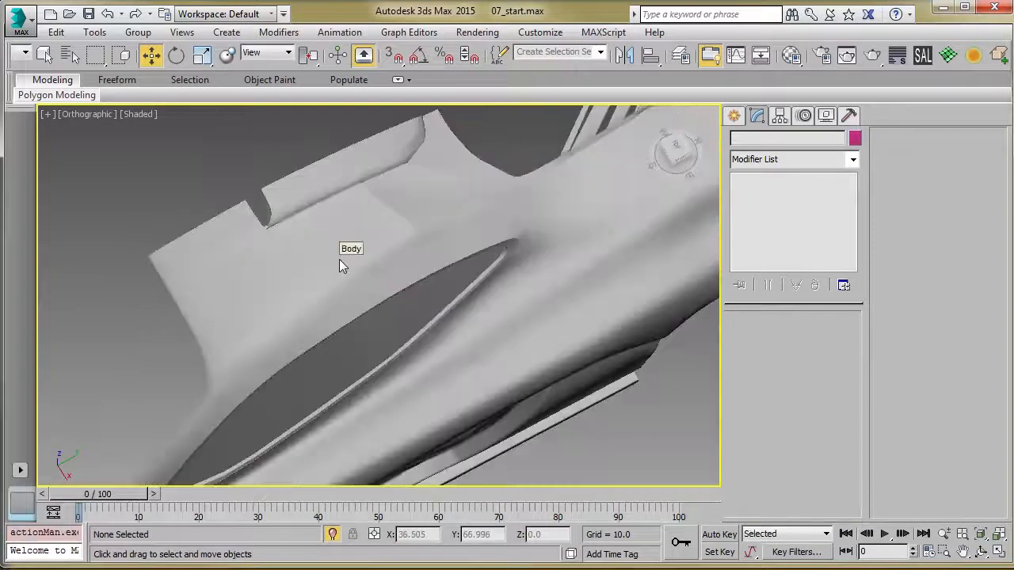
- Inspect the smoothed roof panels up close, comparing the display with and without edged faces
scroll(331, 265, up, 4)
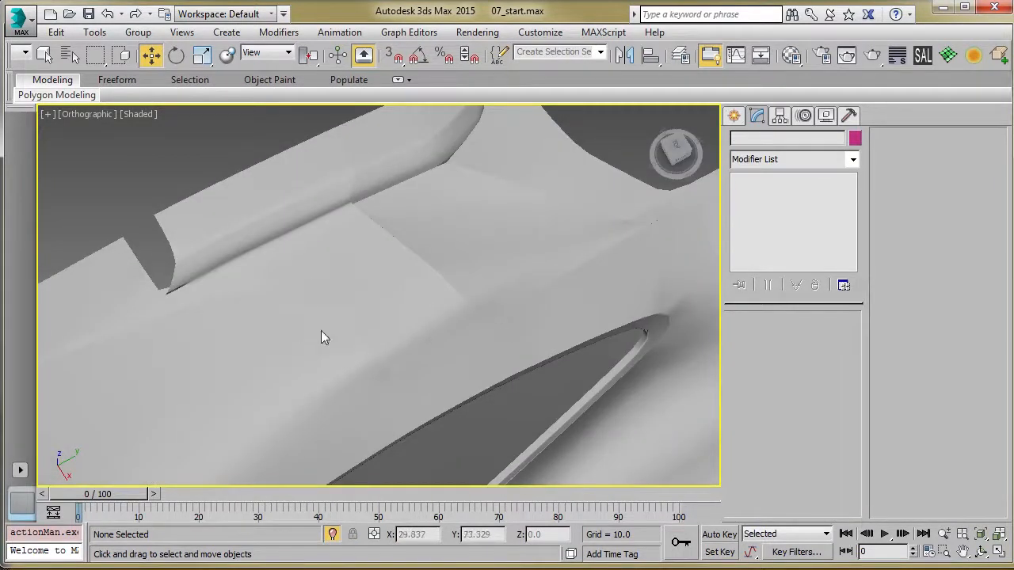
alt+middle_drag(291, 338, 270, 317)
click(238, 313)
key(F4)
key(F4)
key(F4)
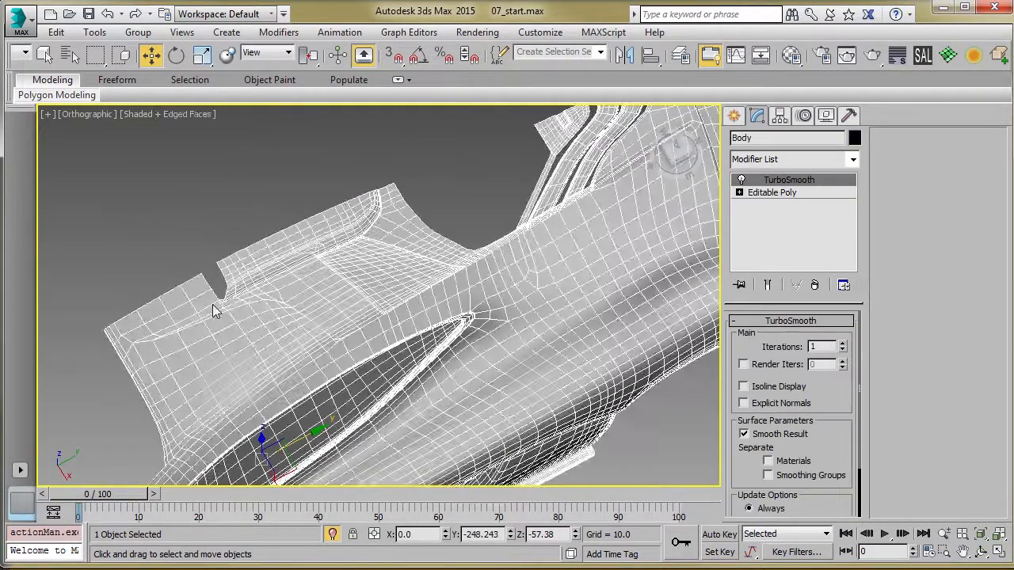
key(F4)
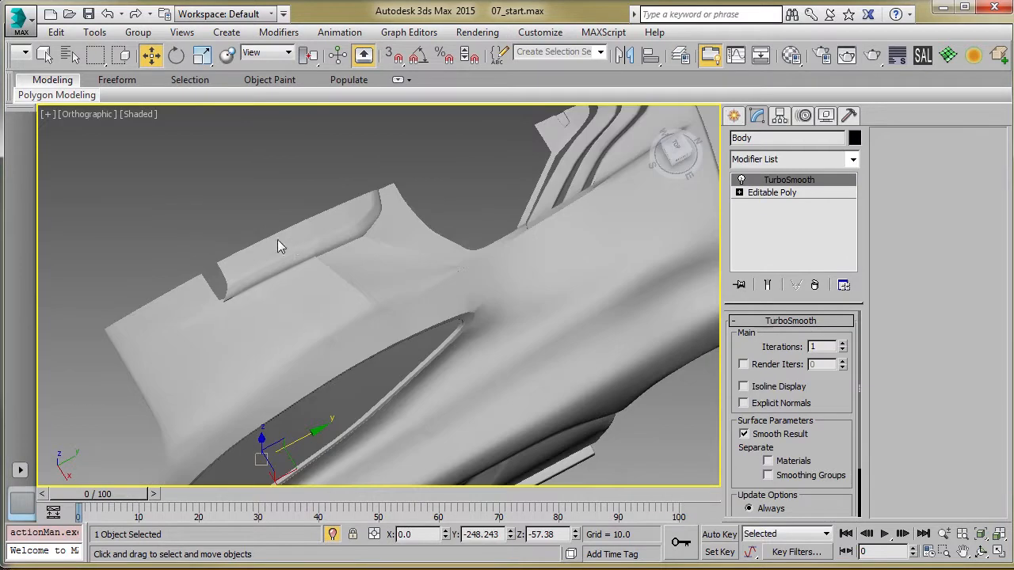
- Add a Shell modifier between the body's Editable Poly base and TurboSmooth
click(767, 194)
click(852, 159)
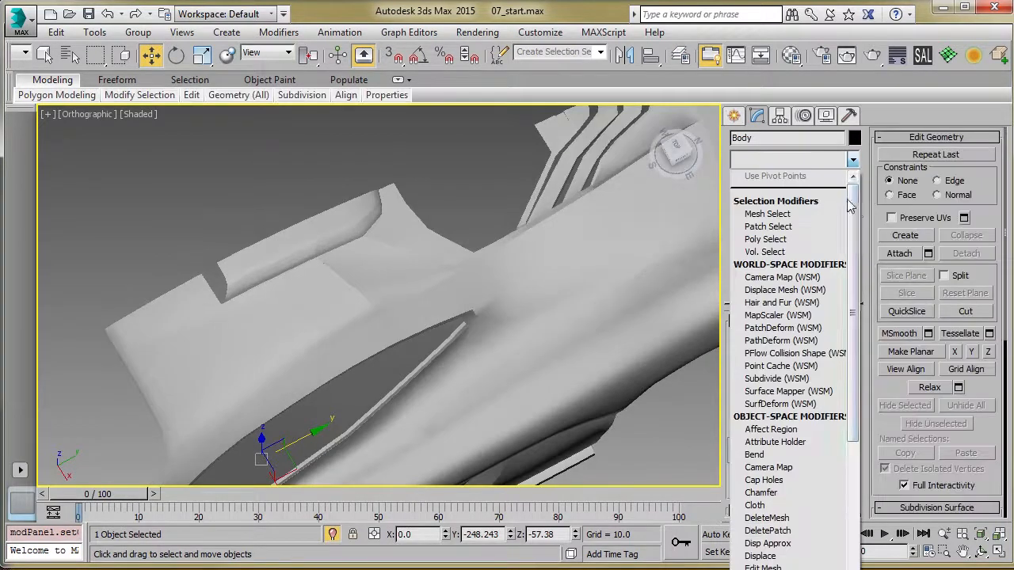
drag(854, 212, 853, 553)
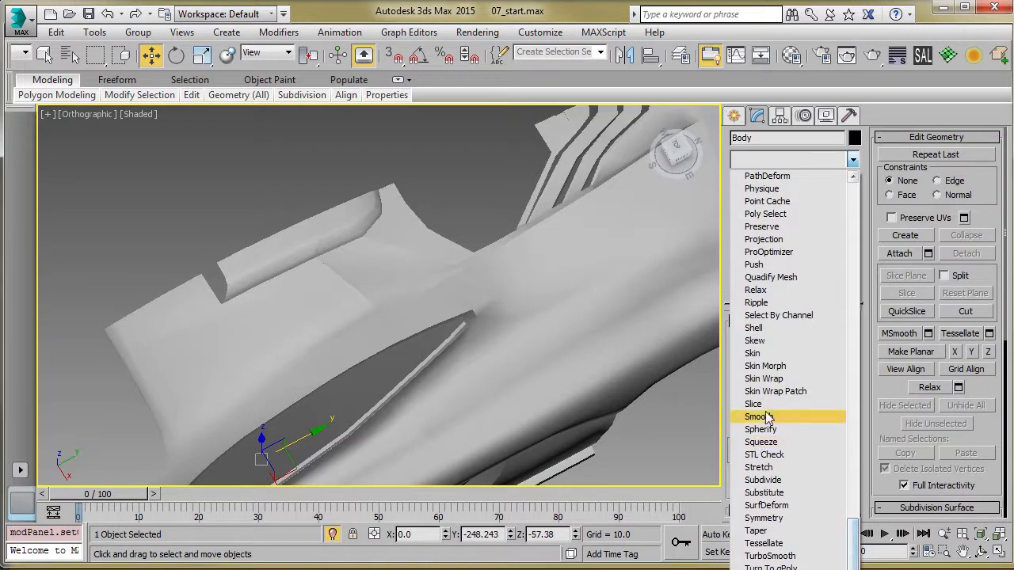
click(756, 328)
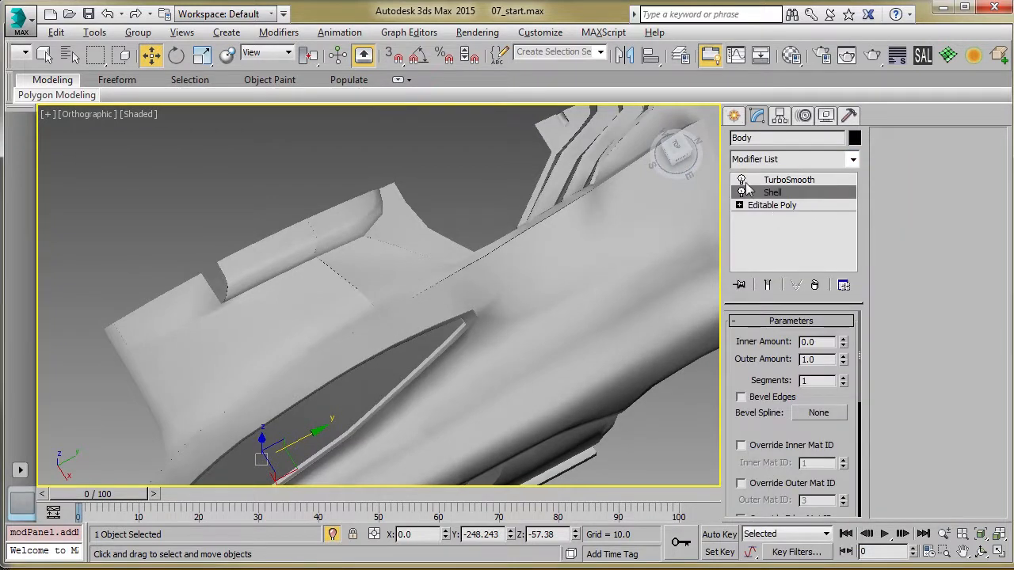
- Show edged faces and set the shell's outer amount to 0 and inner amount to 1 so it thickens inward
alt+middle_drag(325, 279, 442, 282)
key(F4)
scroll(319, 284, up, 4)
alt+middle_drag(319, 284, 473, 305)
scroll(440, 357, up, 6)
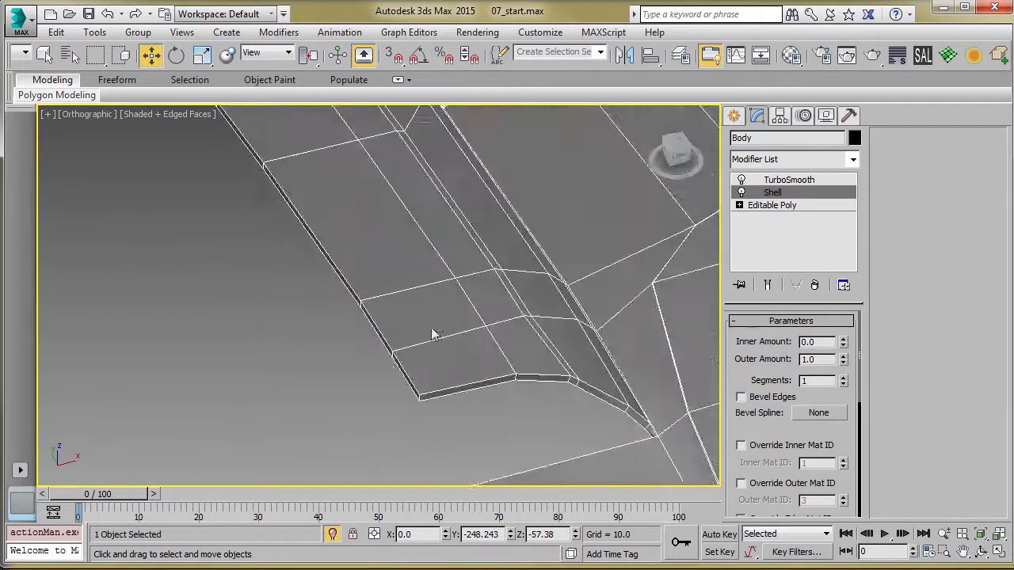
middle_drag(444, 441, 342, 355)
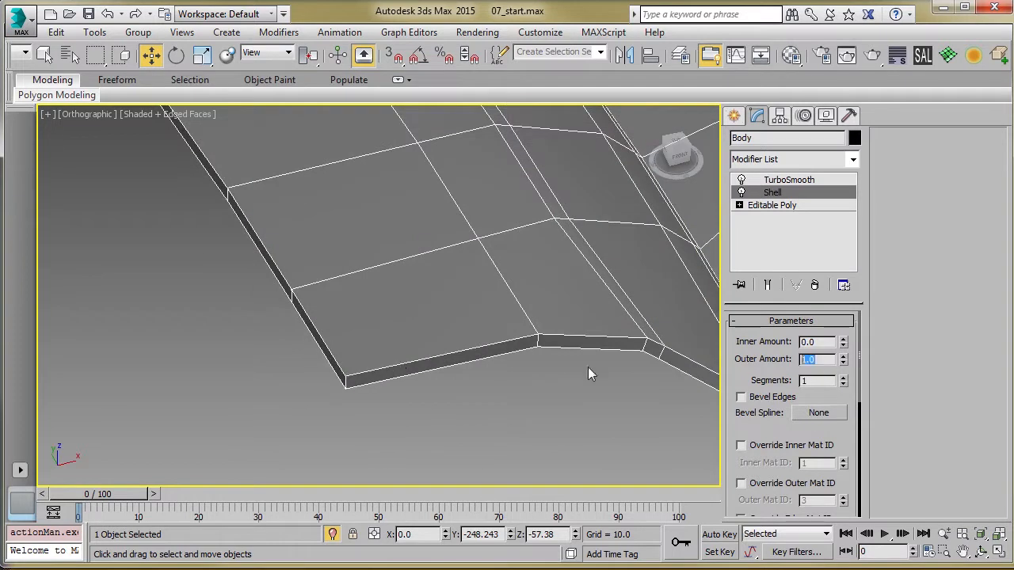
text(0)
key(Return)
key(shift+Tab)
text(1)
key(Return)
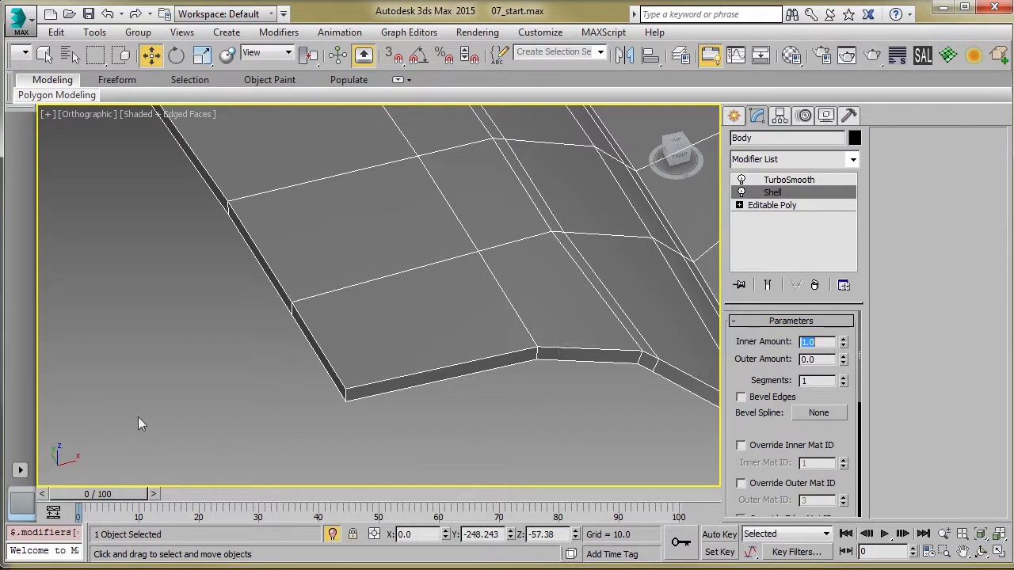
- Try a thicker inner shell amount of 2.75, and set it back to 1
drag(843, 344, 317, 344)
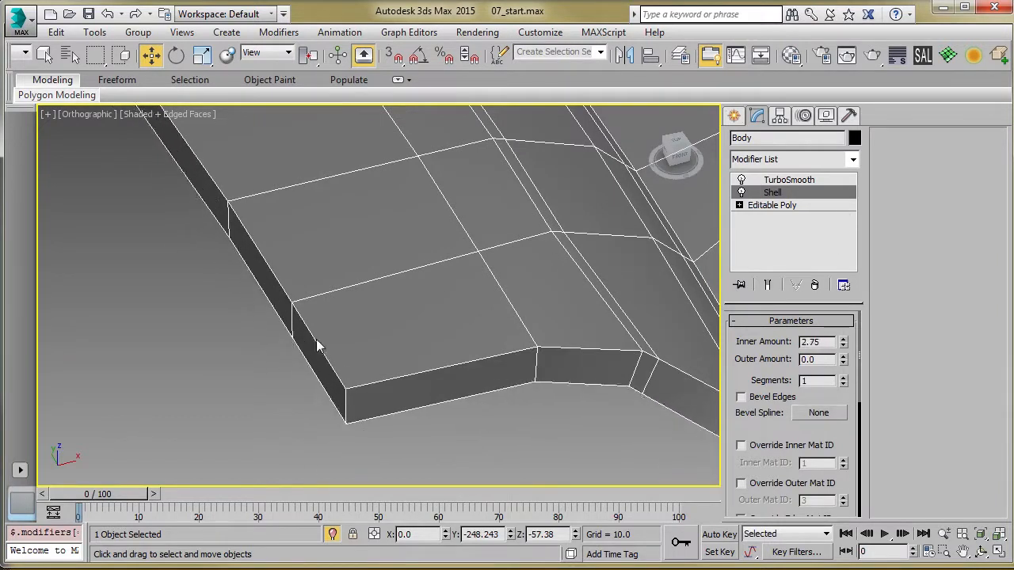
scroll(333, 329, down, 3)
double_click(831, 343)
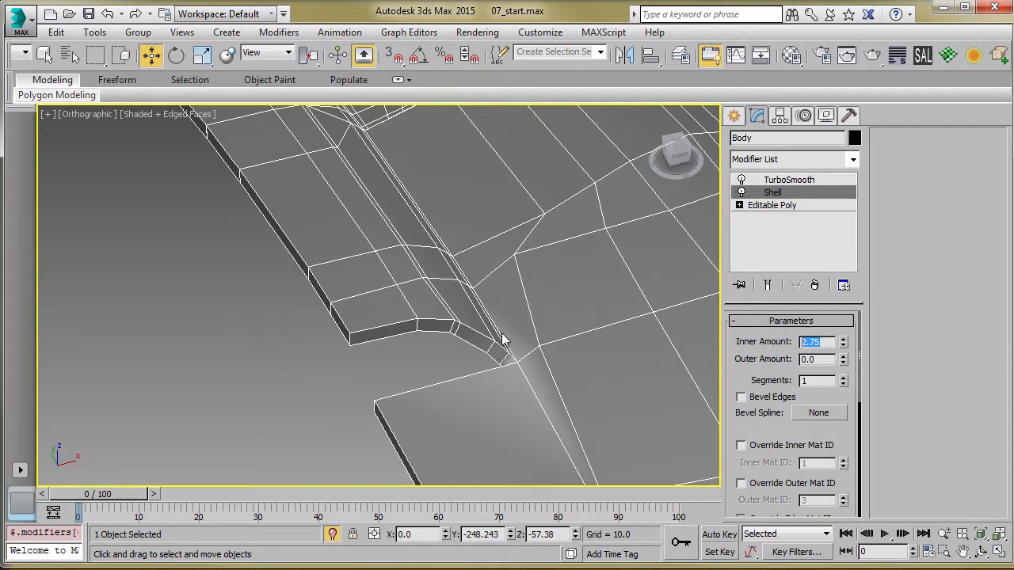
text(1)
key(Return)
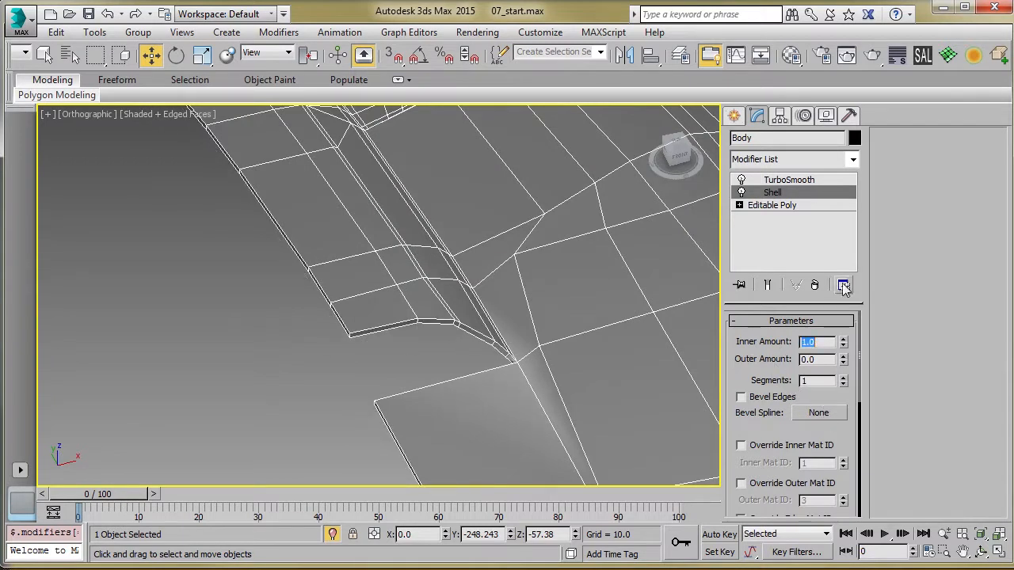
- Show the TurboSmooth result without edged faces, inspect the gaps between the roof panels, and select the body again
click(781, 180)
click(338, 380)
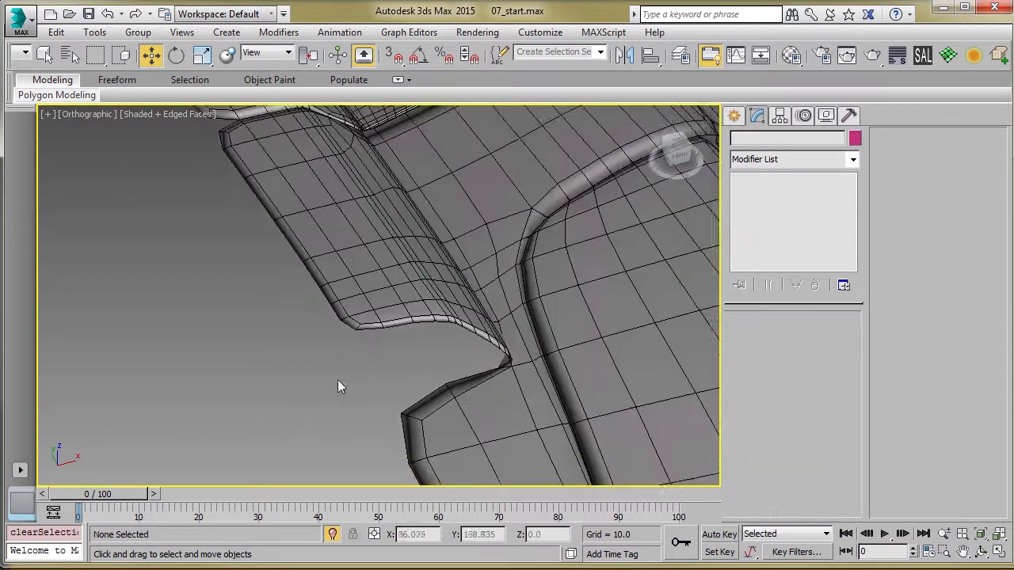
scroll(356, 384, down, 1)
key(F4)
alt+middle_drag(362, 381, 371, 301)
mouse_move(338, 335)
alt+middle_down()
mouse_move(536, 408)
mouse_move(300, 351)
mouse_move(437, 289)
mouse_move(329, 335)
mouse_move(234, 313)
mouse_move(220, 323)
mouse_move(222, 274)
mouse_move(222, 337)
mouse_move(346, 367)
mouse_move(334, 339)
alt+middle_up()
click(438, 347)
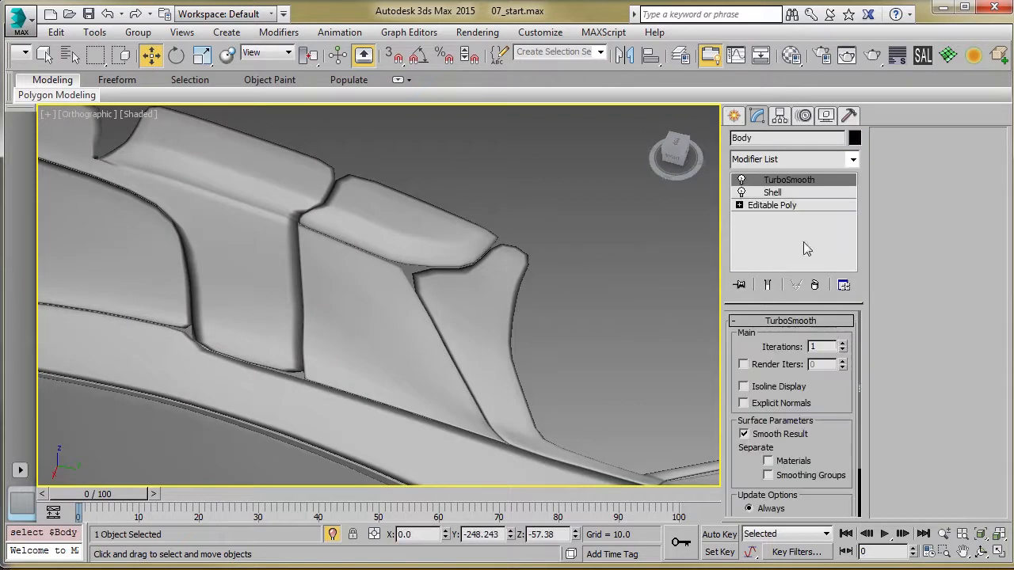
- Try two TurboSmooth iterations on the body, check the panel gaps, and set the iterations back to 1
click(843, 343)
alt+middle_drag(431, 237, 359, 275)
scroll(358, 275, up, 5)
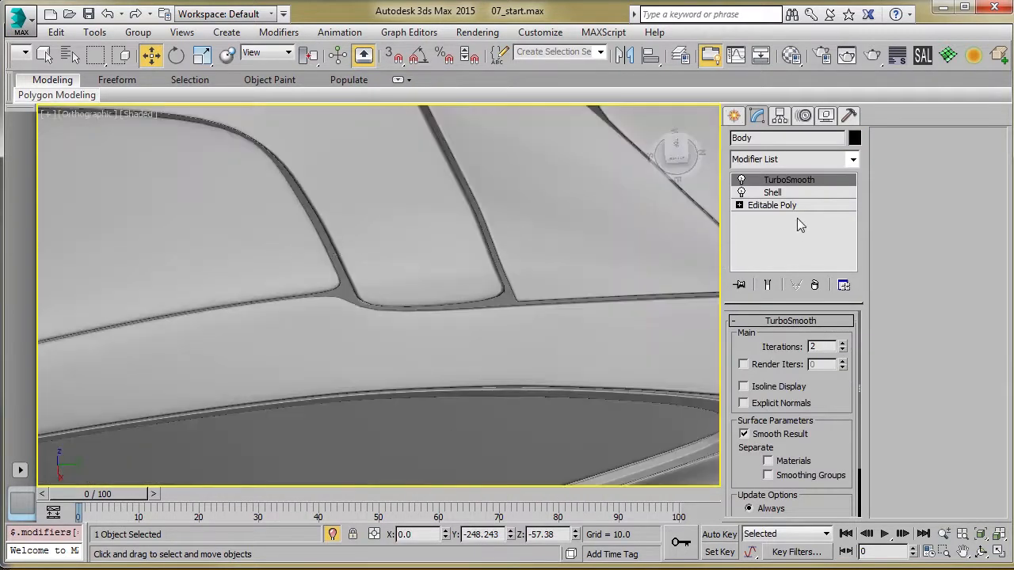
click(813, 285)
key(ctrl+z)
click(843, 350)
- Show edged faces and compare the smoothed mesh around the panel gaps with the Editable Poly base
scroll(466, 272, down, 5)
scroll(466, 271, up, 2)
key(F4)
scroll(412, 268, up, 4)
scroll(402, 269, up, 2)
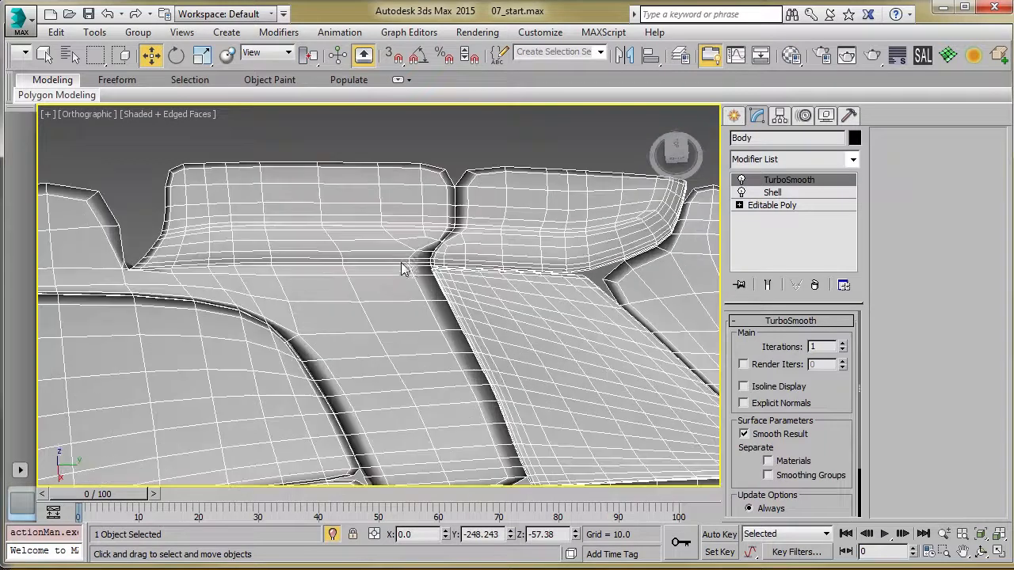
middle_drag(420, 331, 421, 268)
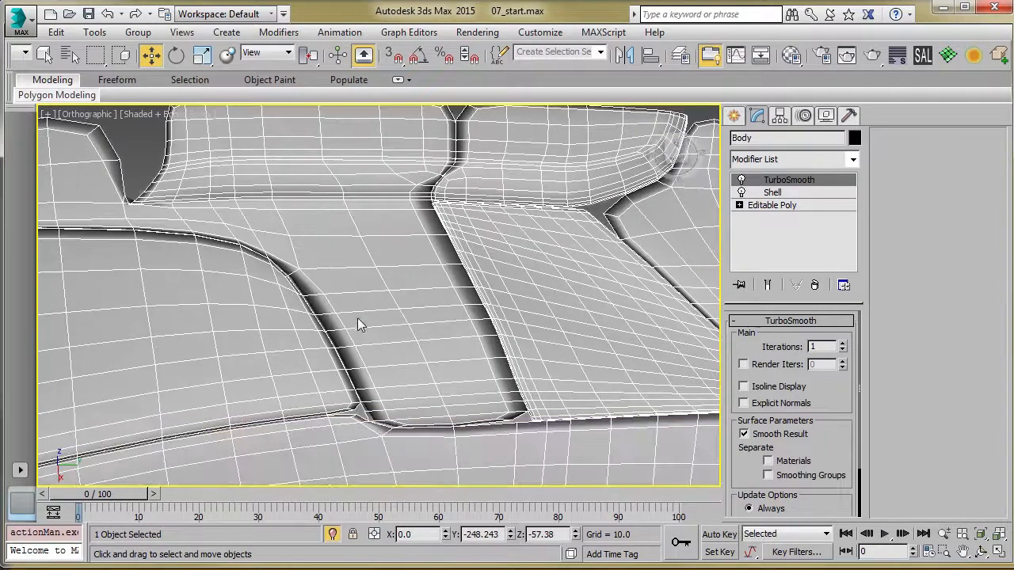
alt+middle_drag(314, 303, 324, 299)
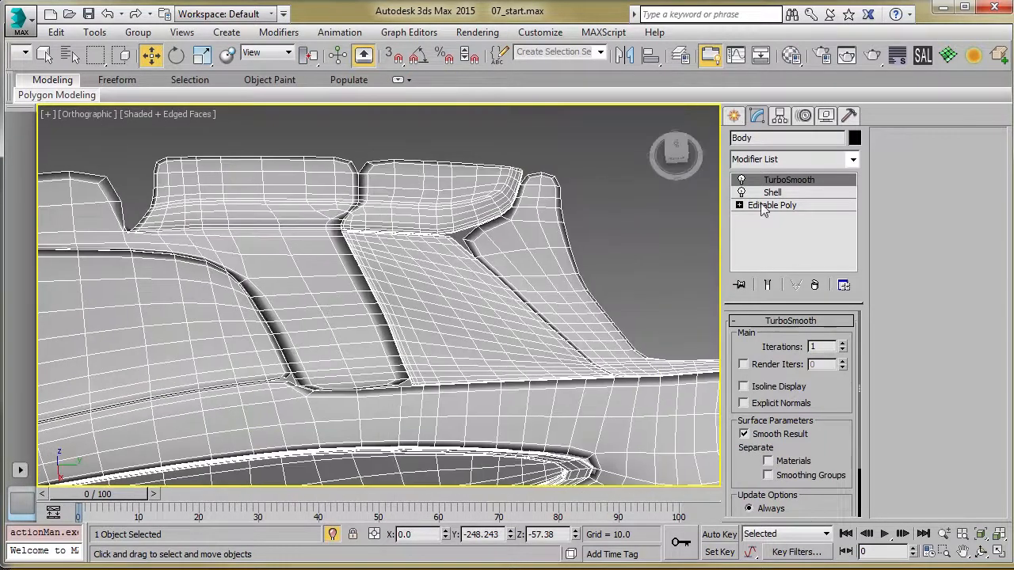
click(782, 205)
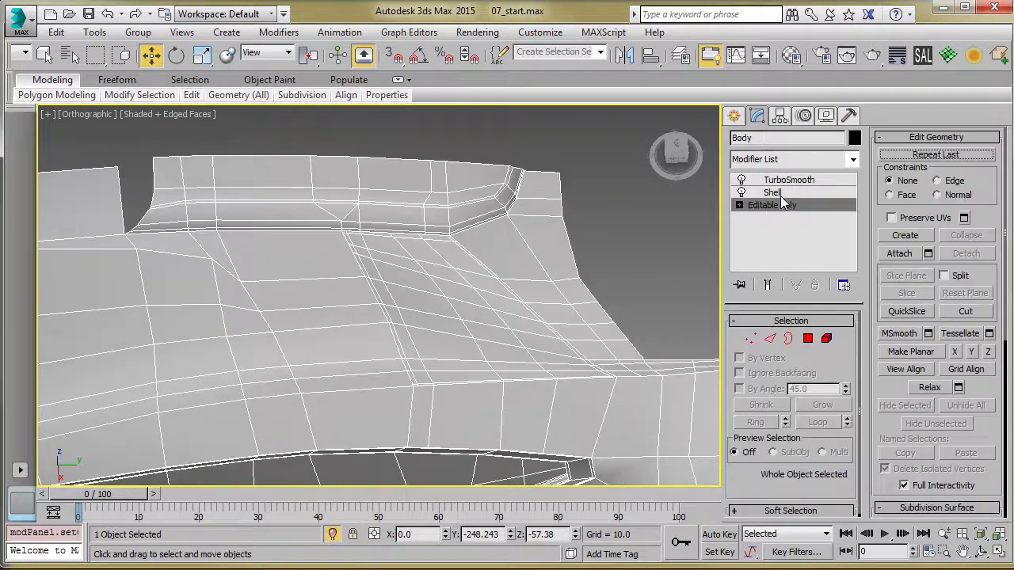
- Switch to a perspective view framing the body and enable Select Inner Faces on the Shell modifier
click(780, 194)
alt+middle_drag(593, 258, 292, 269)
key(p)
key(z)
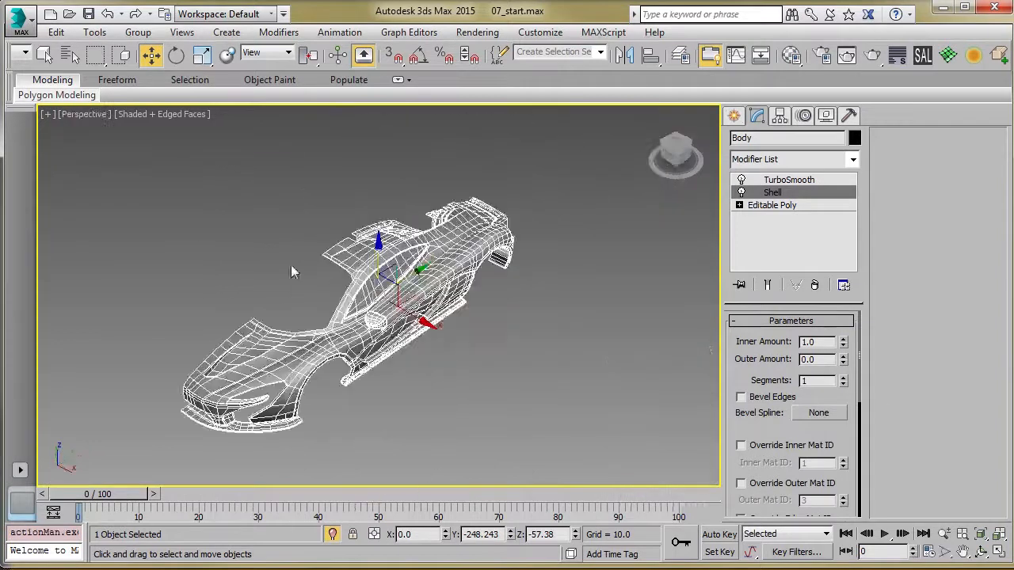
scroll(754, 384, down, 3)
scroll(753, 400, down, 4)
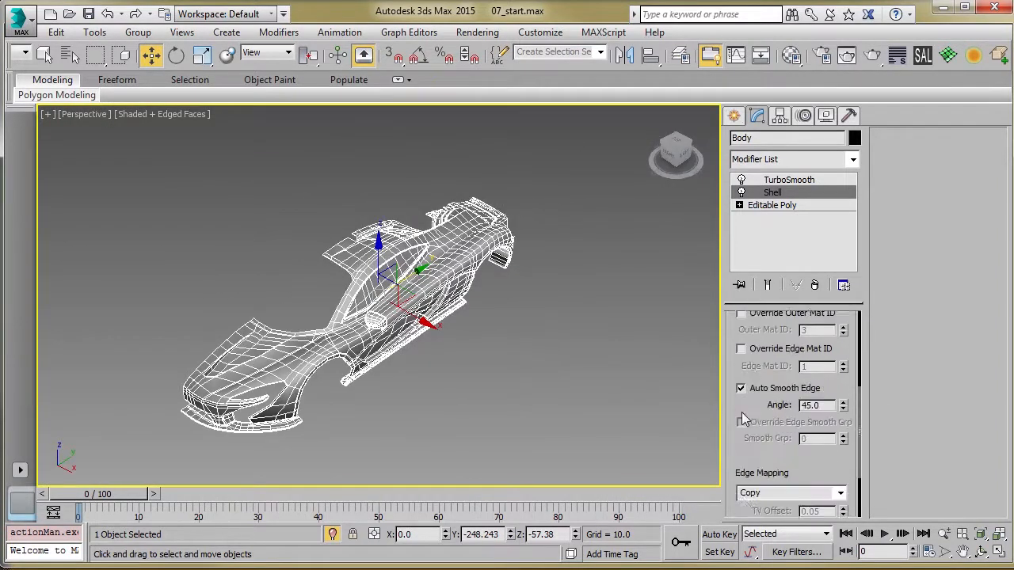
scroll(748, 420, up, 2)
scroll(821, 482, down, 3)
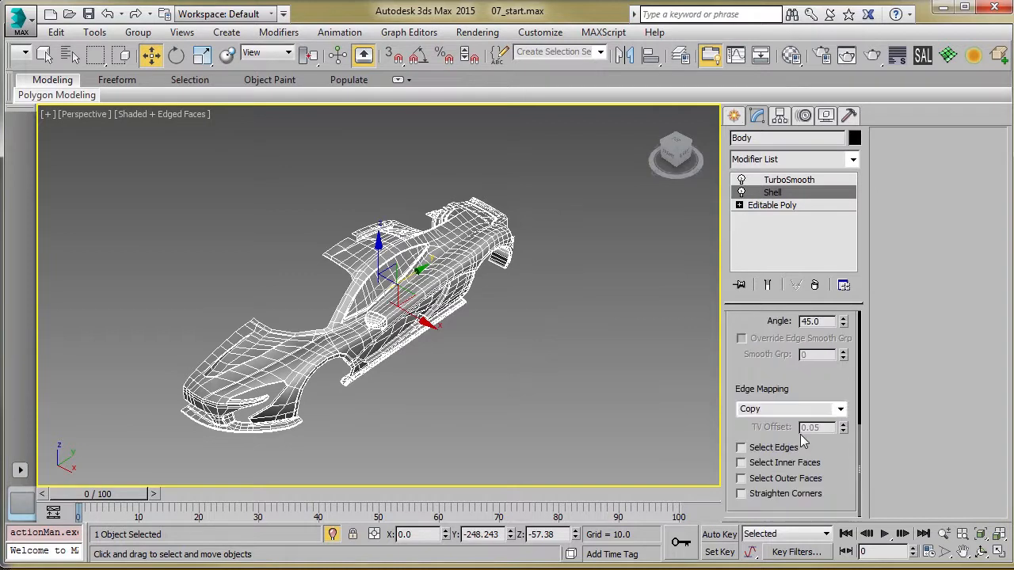
click(740, 462)
- Add an Edit Poly modifier above Shell and delete the preselected inner polygons of the body
alt+middle_drag(602, 372, 308, 374)
scroll(340, 313, up, 5)
scroll(344, 286, down, 1)
mouse_move(354, 295)
alt+middle_down()
mouse_move(286, 304)
mouse_move(384, 276)
mouse_move(377, 262)
mouse_move(369, 281)
mouse_move(396, 288)
mouse_move(377, 324)
mouse_move(381, 291)
mouse_move(314, 274)
mouse_move(247, 293)
mouse_move(342, 296)
alt+middle_up()
scroll(380, 283, up, 3)
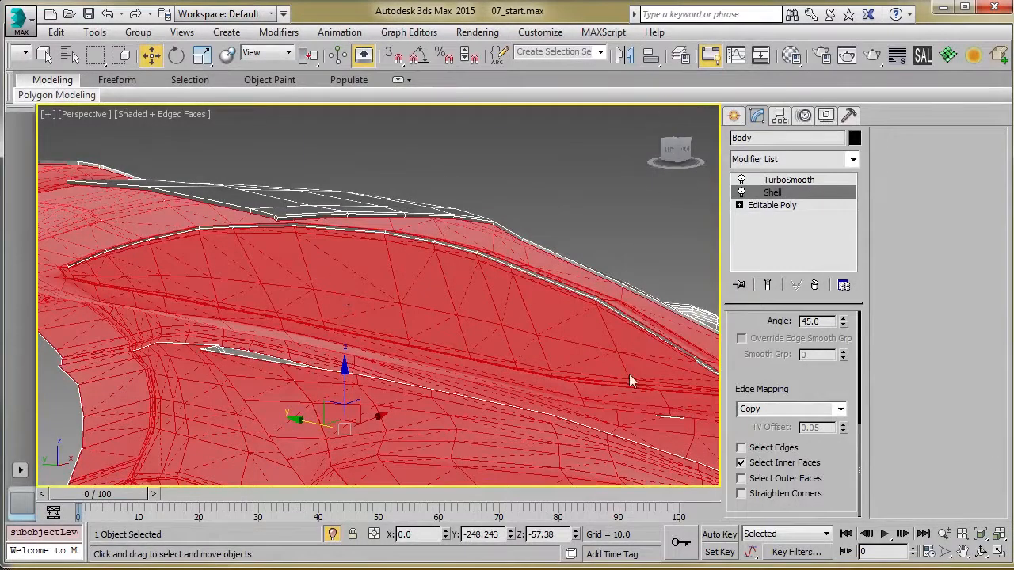
middle_drag(361, 342, 273, 296)
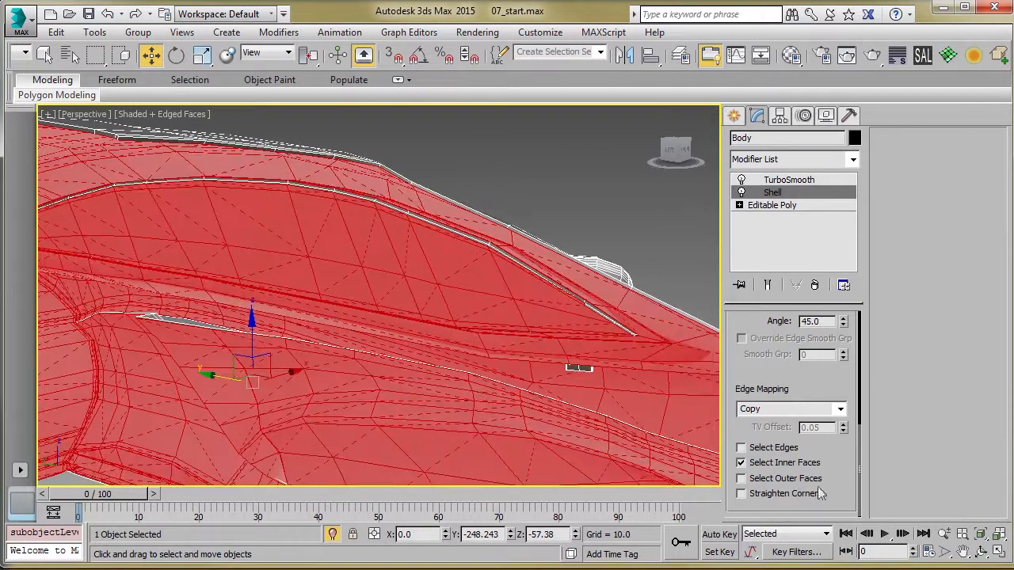
click(948, 56)
middle_drag(427, 283, 402, 269)
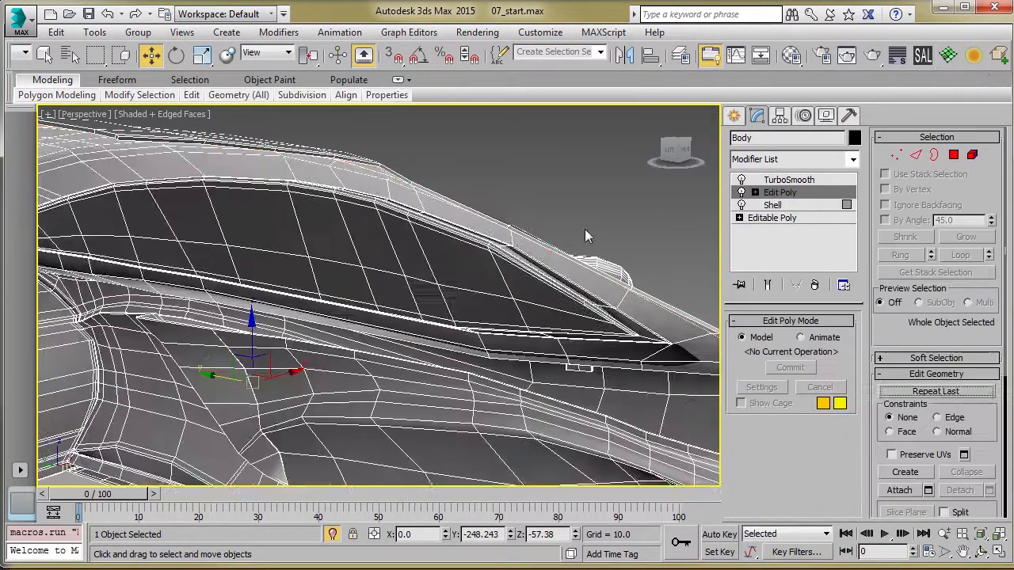
scroll(399, 266, down, 3)
key(4)
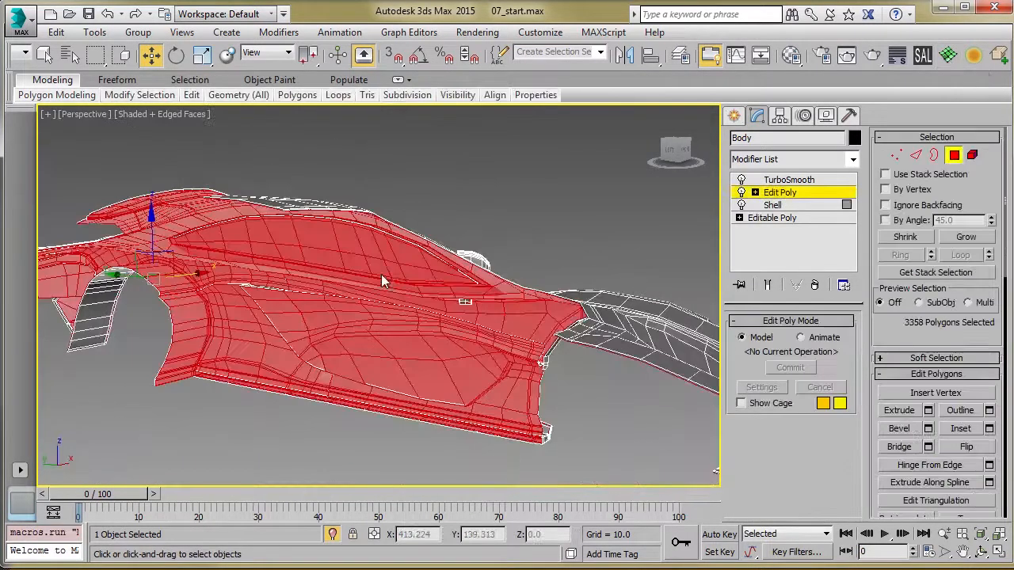
key(ctrl+d)
- Select the thin shell rim polygons along the roof panel's centre edge and delete them
scroll(298, 294, up, 6)
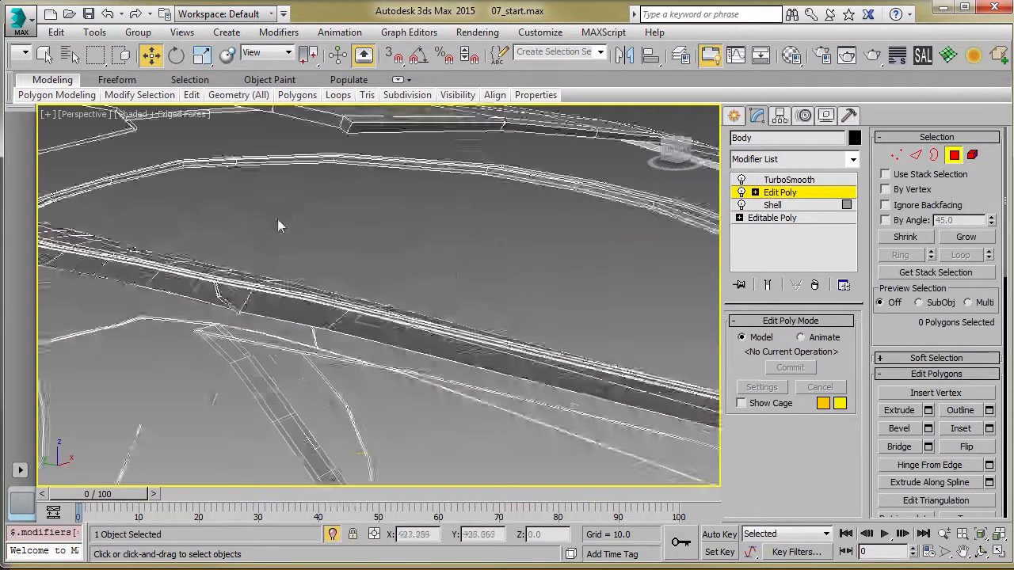
click(381, 347)
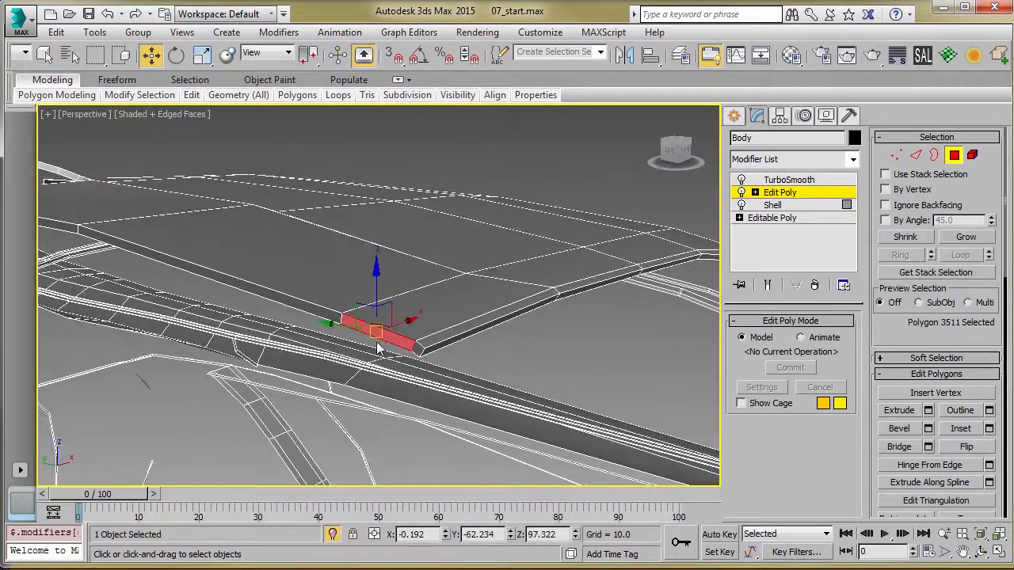
ctrl+click(418, 351)
ctrl+click(246, 290)
mouse_move(166, 289)
middle_down()
mouse_move(312, 300)
mouse_move(162, 295)
middle_up()
ctrl+click(250, 271)
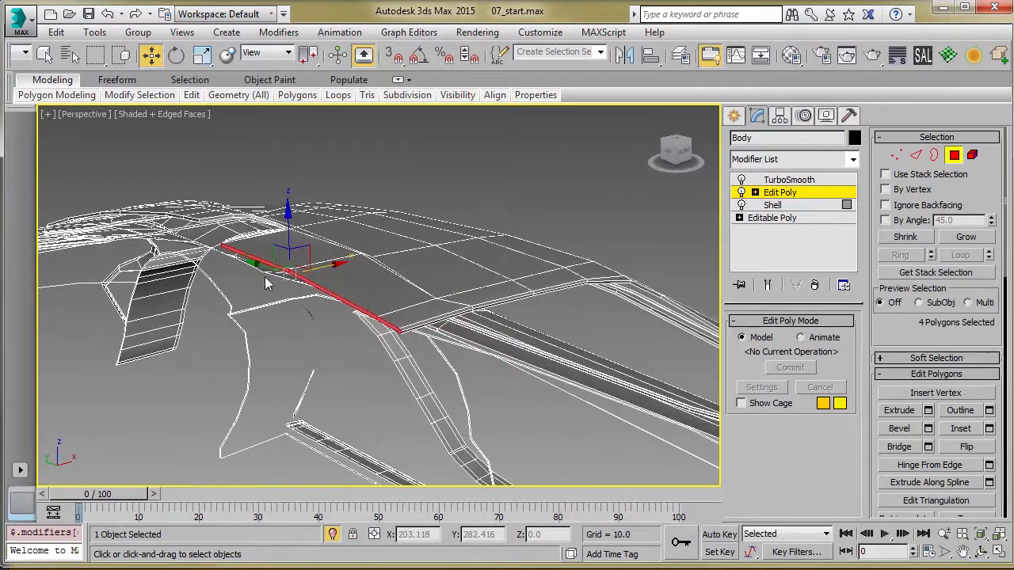
key(Delete)
- Try selecting the rim polygons along the next panel's centre edge one at a time
alt+middle_drag(265, 282, 324, 315)
scroll(328, 301, up, 4)
click(329, 299)
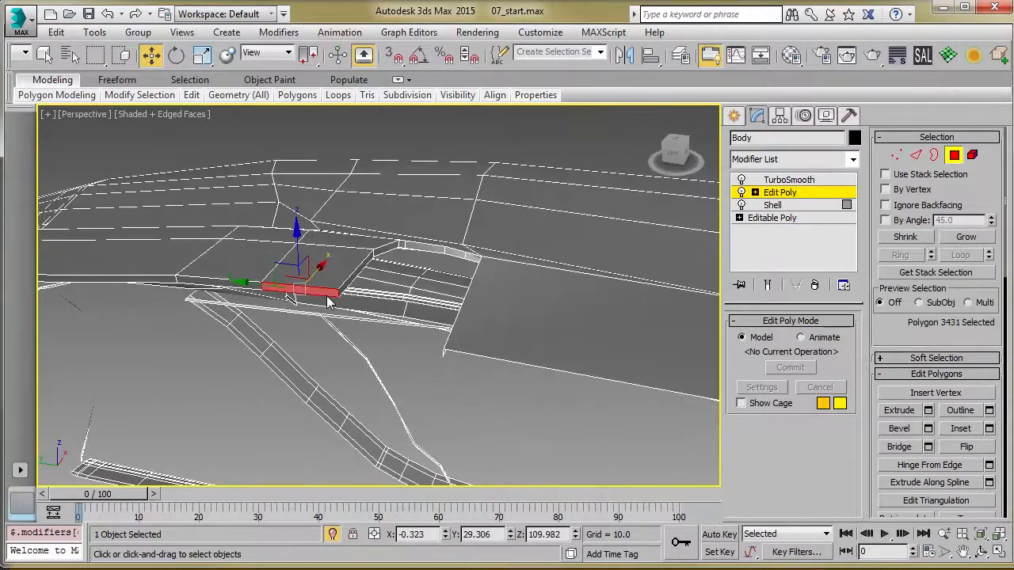
alt+middle_drag(333, 309, 304, 324)
ctrl+click(219, 264)
key(ctrl+z)
ctrl+click(238, 271)
alt+middle_drag(238, 271, 351, 317)
ctrl+click(348, 300)
- Turn on polygon selection by angle, try a threshold of 2.0, and set it to 5.0
key(q)
click(331, 322)
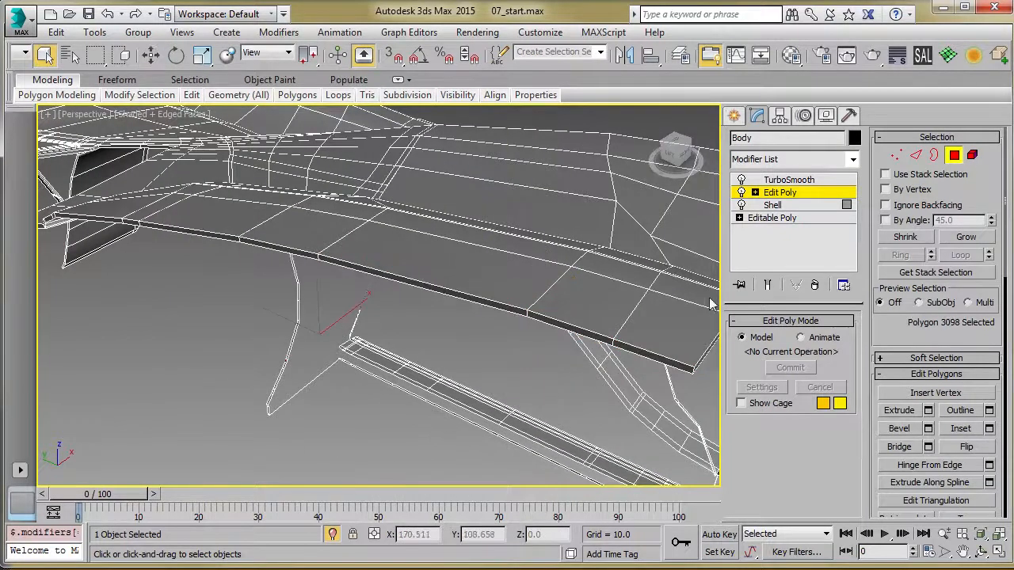
mouse_move(888, 333)
mouse_down()
mouse_move(894, 282)
mouse_move(890, 337)
mouse_up()
click(886, 221)
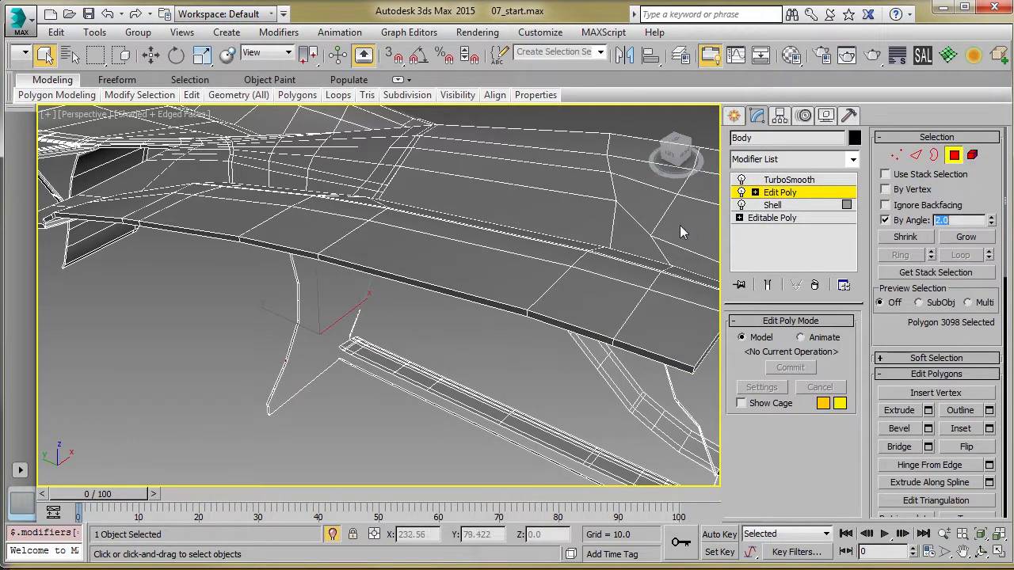
click(203, 242)
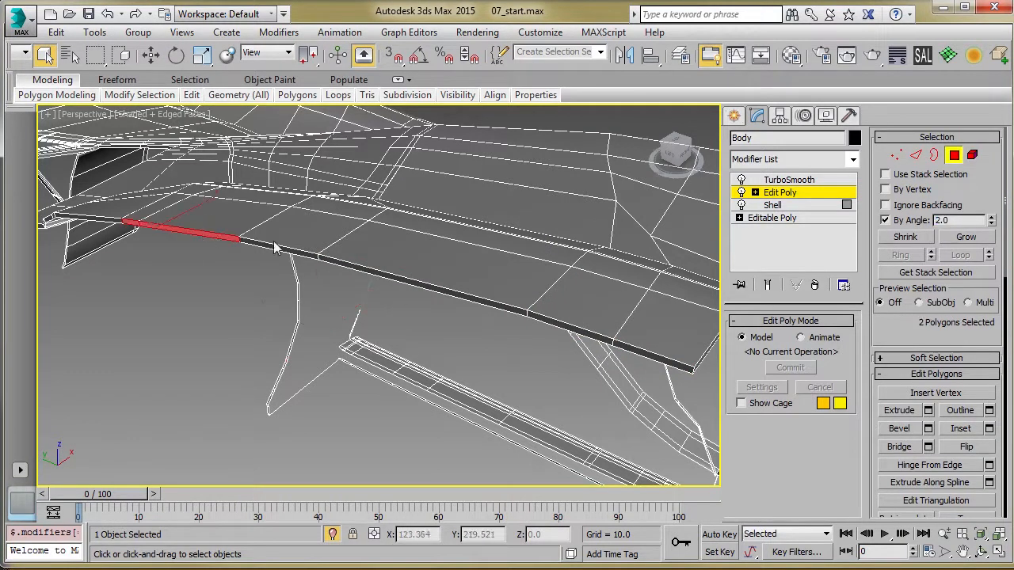
drag(954, 222, 919, 220)
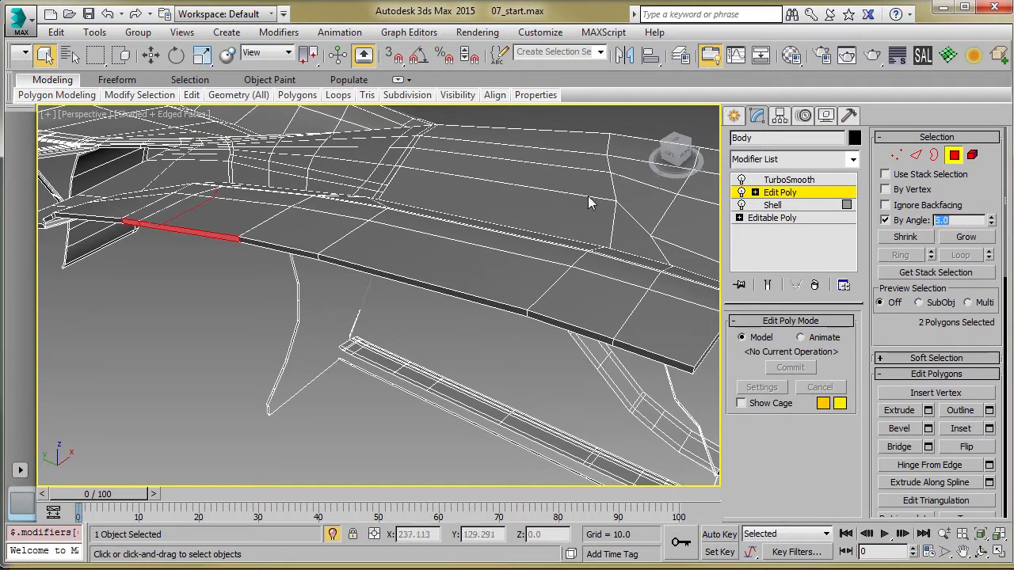
- Select all remaining rim polygons along the centre edge of the rear panels, including the small corner faces, and delete them
click(417, 290)
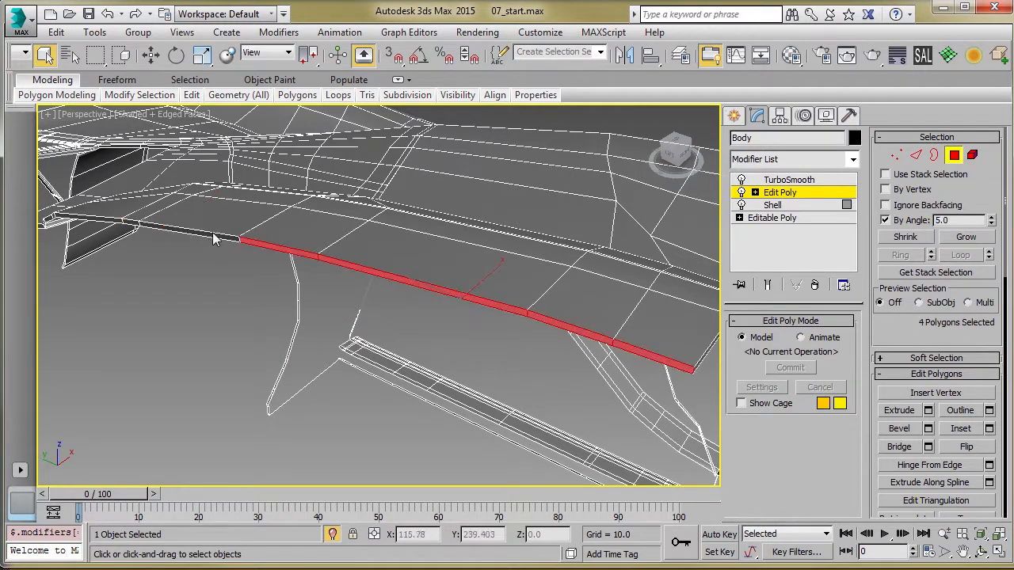
ctrl+click(210, 238)
alt+middle_drag(174, 255, 340, 253)
ctrl+click(433, 249)
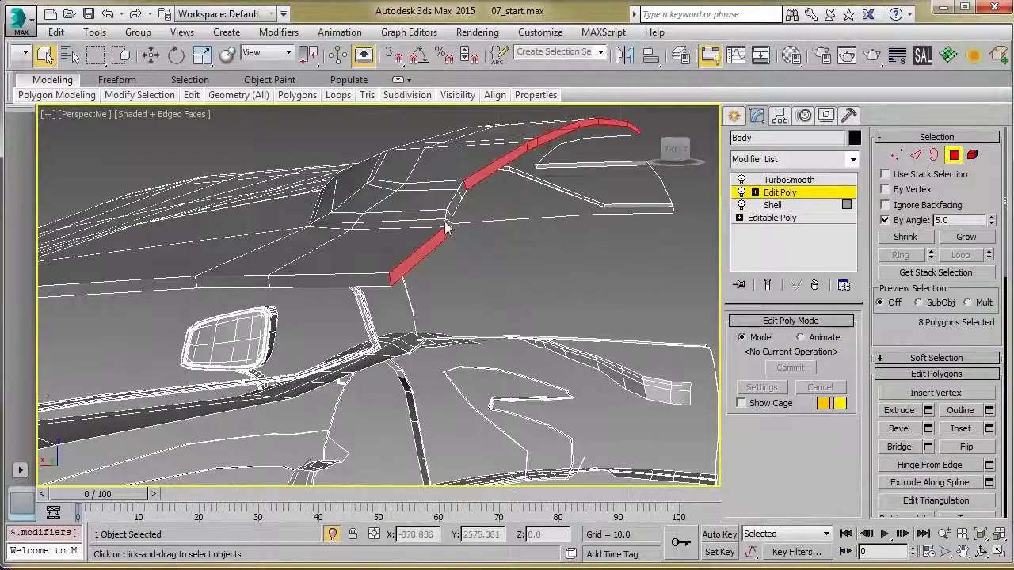
ctrl+click(453, 216)
alt+middle_drag(453, 216, 380, 290)
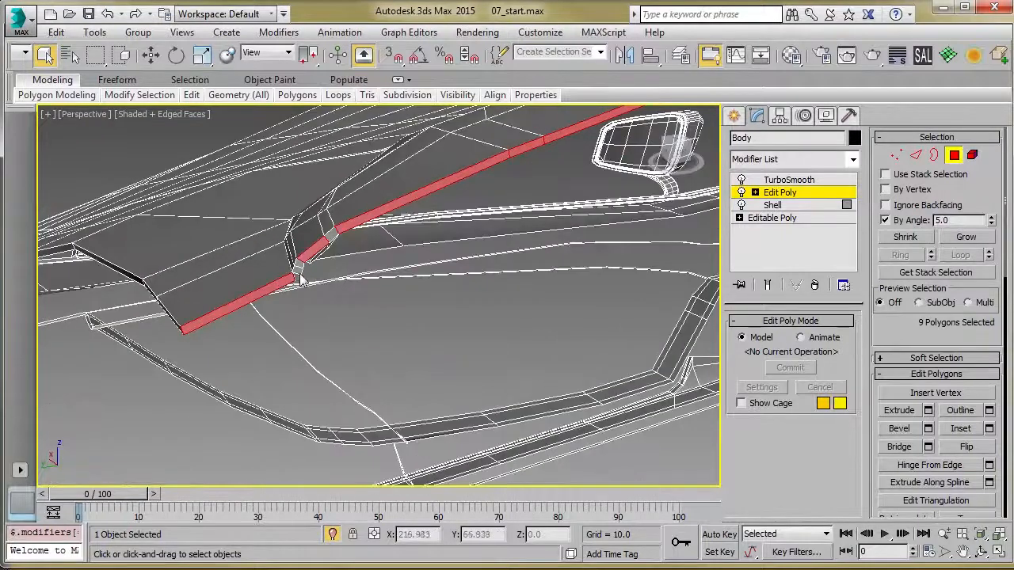
ctrl+click(330, 244)
scroll(238, 311, down, 5)
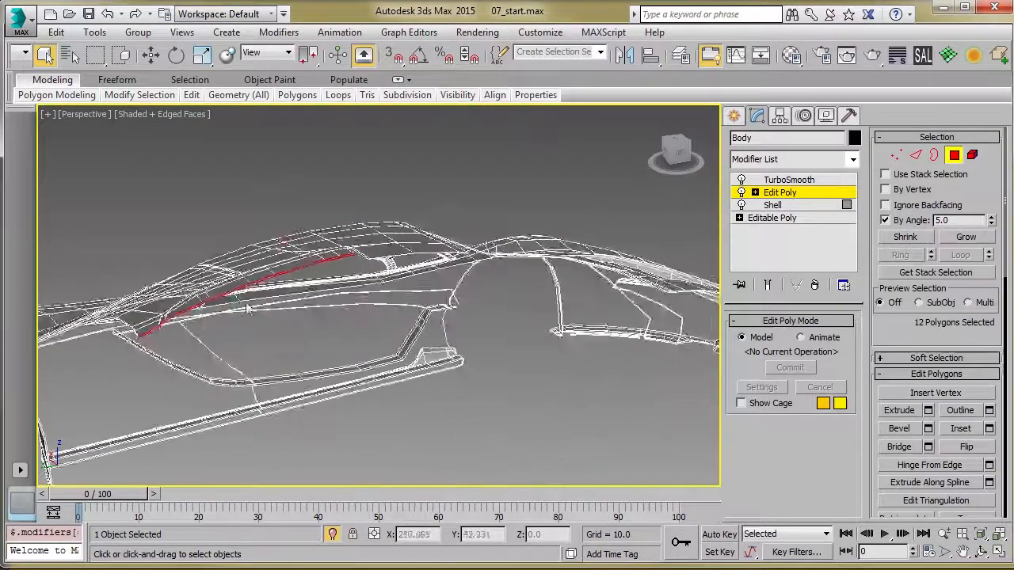
alt+middle_drag(47, 332, 404, 298)
alt+middle_drag(349, 342, 316, 342)
scroll(356, 300, up, 4)
scroll(356, 288, down, 2)
alt+middle_drag(356, 288, 347, 325)
scroll(358, 294, up, 3)
key(Delete)
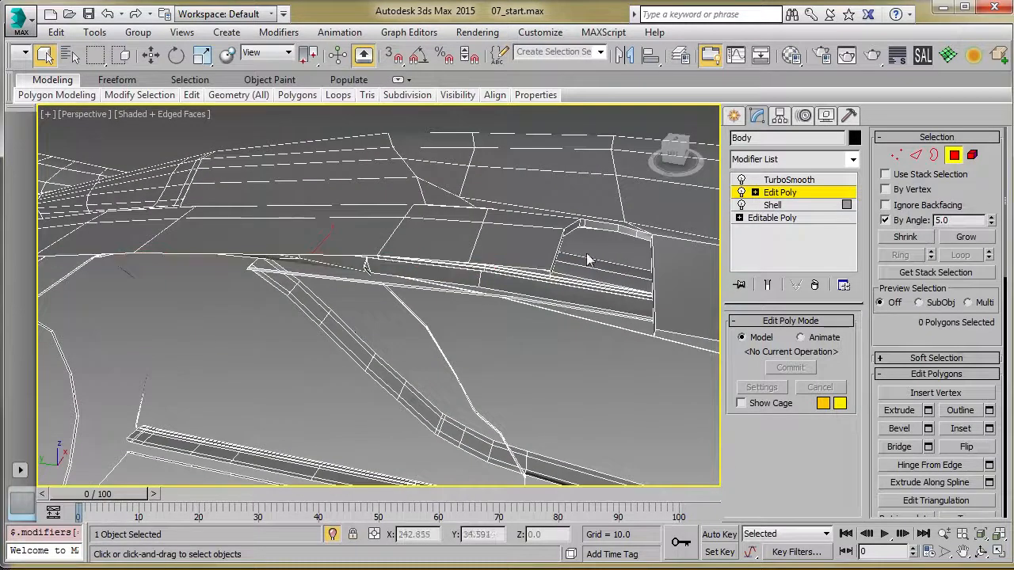
- Leave polygon editing, deselect the body, and examine the smoothed mesh of the rear panels with edged faces shown
click(781, 193)
scroll(369, 363, down, 6)
alt+middle_drag(369, 363, 244, 358)
click(244, 358)
alt+middle_drag(324, 337, 294, 394)
scroll(317, 346, up, 4)
scroll(343, 385, down, 3)
scroll(312, 366, up, 4)
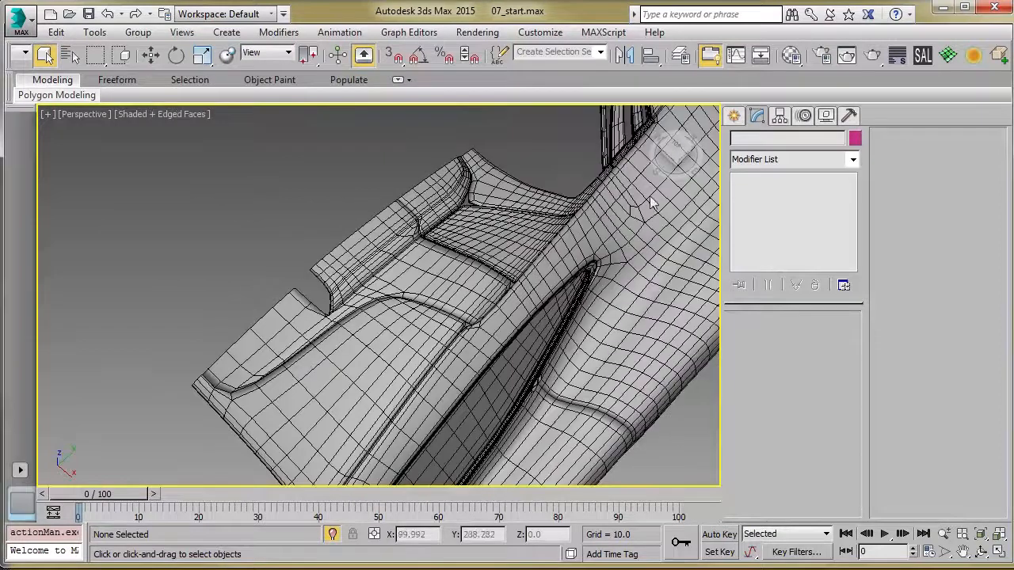
- Select the body, hide the edged faces, and inspect the smoothed surface and gaps of the rear panels
click(577, 240)
mouse_move(356, 309)
alt+middle_down()
mouse_move(408, 321)
mouse_move(366, 319)
alt+middle_up()
key(F4)
scroll(365, 317, up, 2)
alt+middle_drag(358, 332, 377, 311)
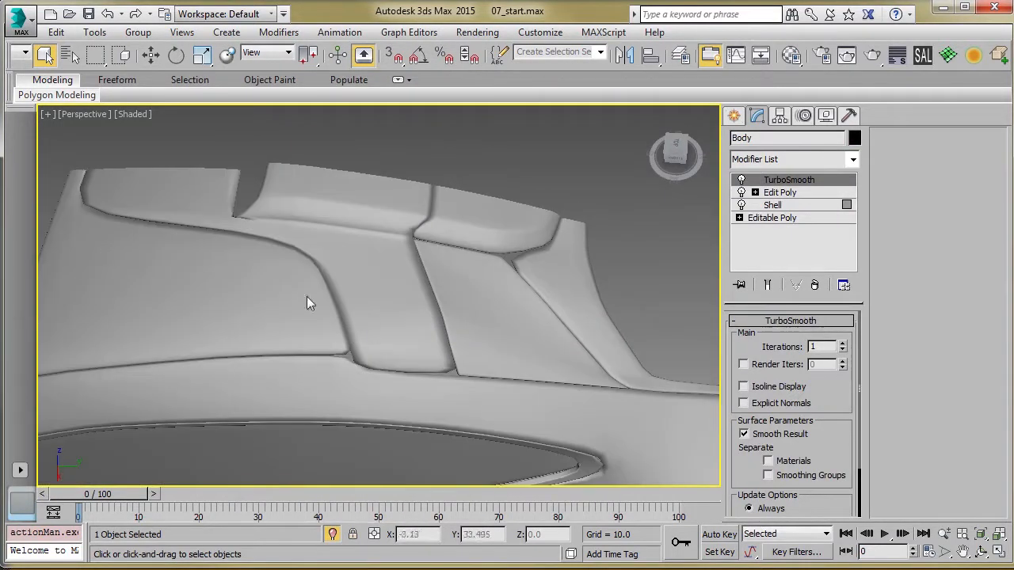
alt+middle_drag(256, 318, 369, 328)
alt+middle_drag(227, 277, 276, 291)
alt+middle_drag(314, 258, 356, 255)
- Add a second Edit Poly modifier directly below TurboSmooth and show edged faces on the rear panels
click(792, 193)
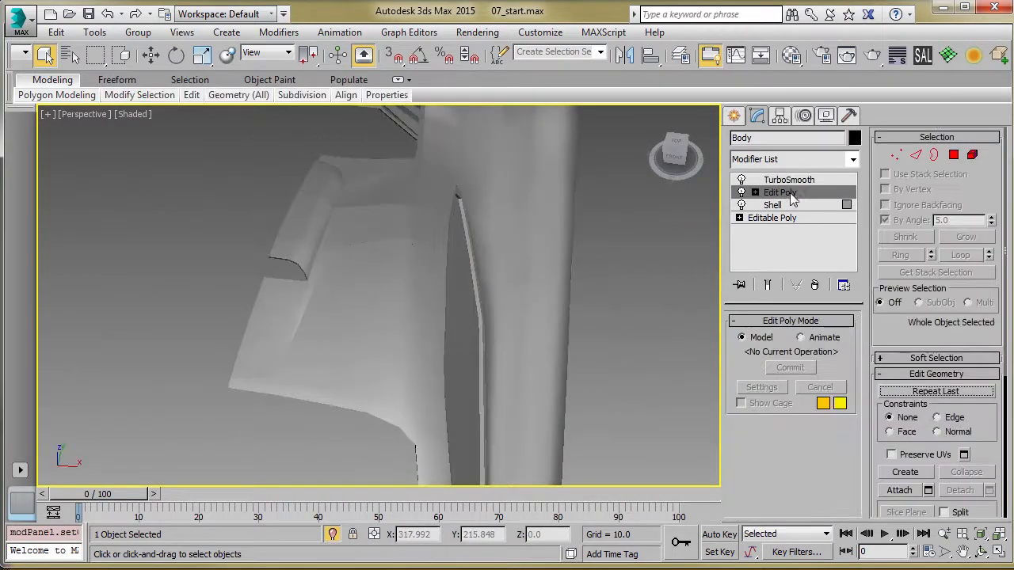
click(942, 65)
mouse_move(468, 225)
alt+middle_down()
mouse_move(337, 290)
mouse_move(351, 264)
mouse_move(330, 249)
mouse_move(389, 296)
alt+middle_up()
key(F4)
scroll(332, 250, up, 3)
scroll(331, 245, down, 3)
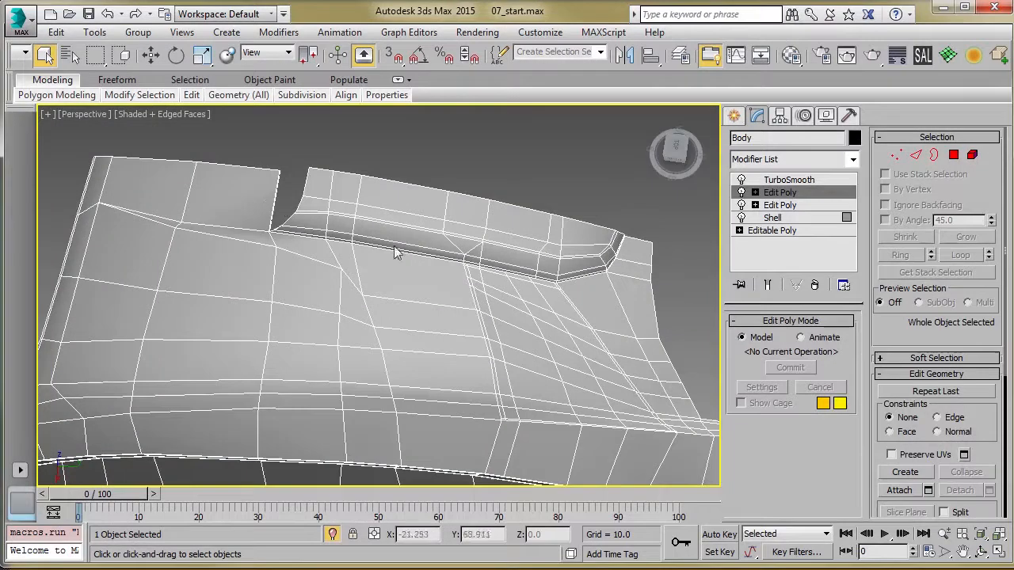
- Activate Swift Loop and compare the rear panels with and without smoothing to examine which seams need support loops
mouse_move(188, 100)
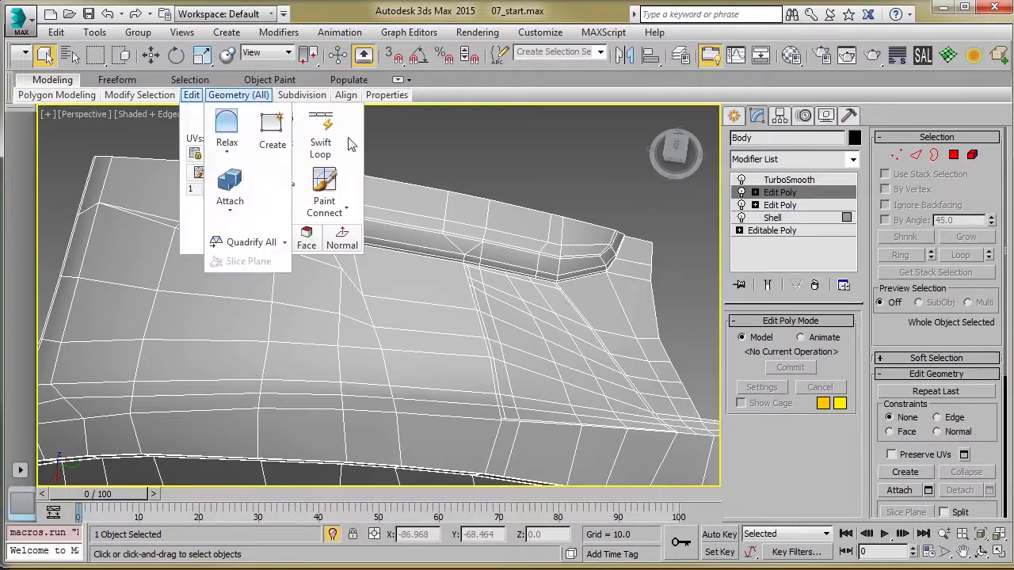
click(320, 135)
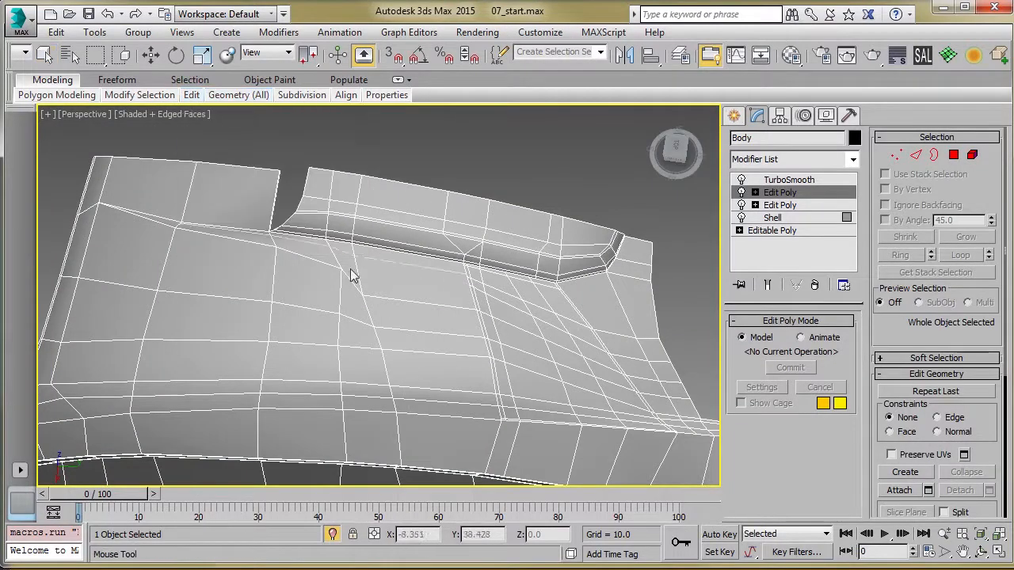
key(ctrl+e)
key(ctrl+e)
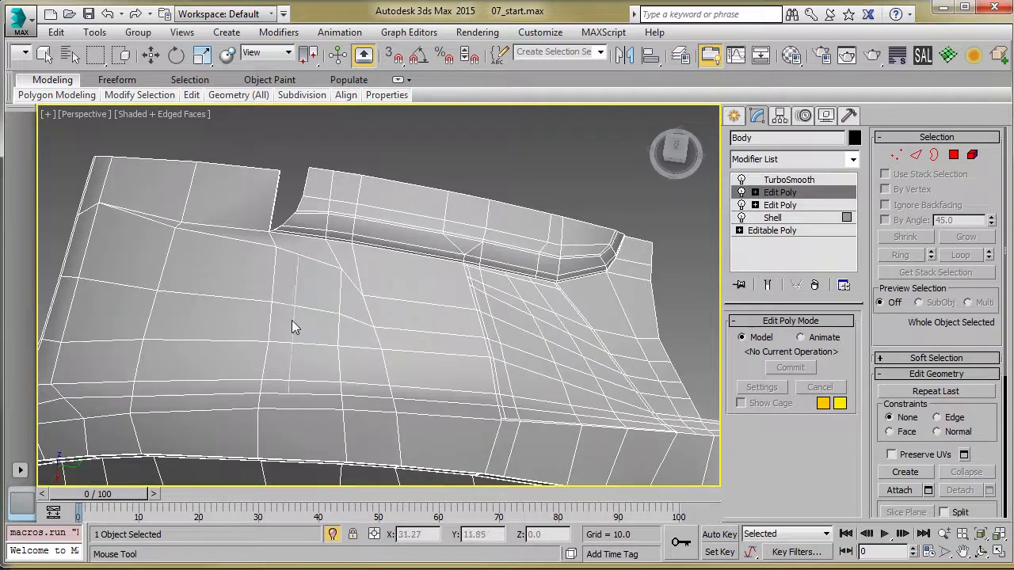
key(ctrl+e)
middle_drag(277, 282, 327, 242)
scroll(321, 339, up, 3)
key(ctrl+e)
scroll(300, 262, down, 3)
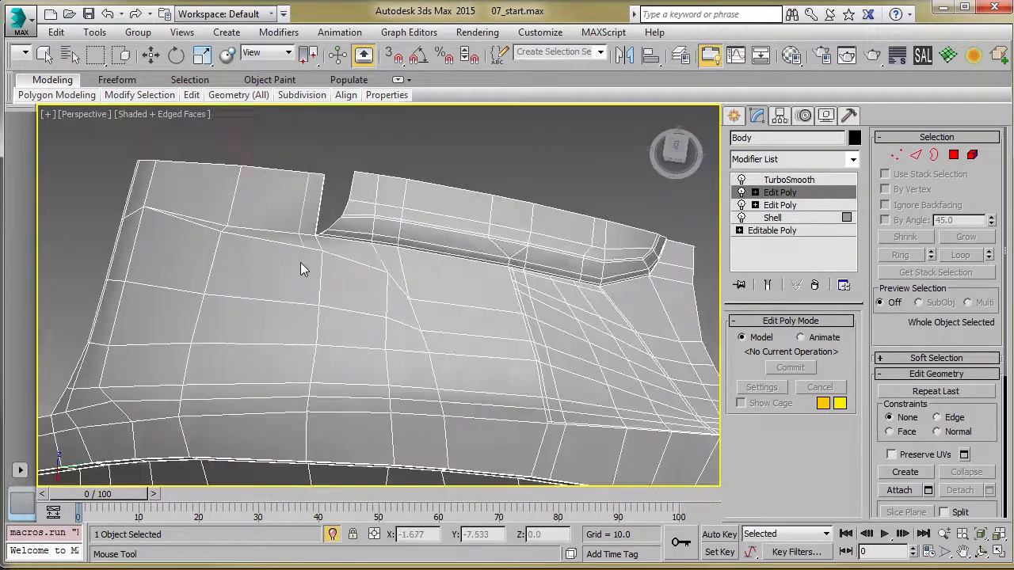
key(ctrl+e)
key(ctrl+e)
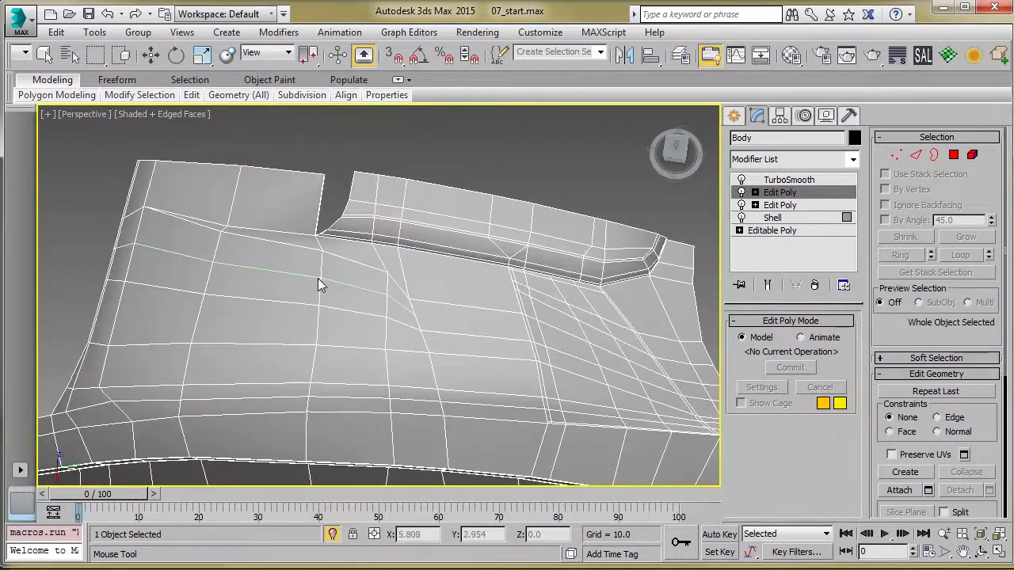
key(ctrl+e)
key(ctrl+e)
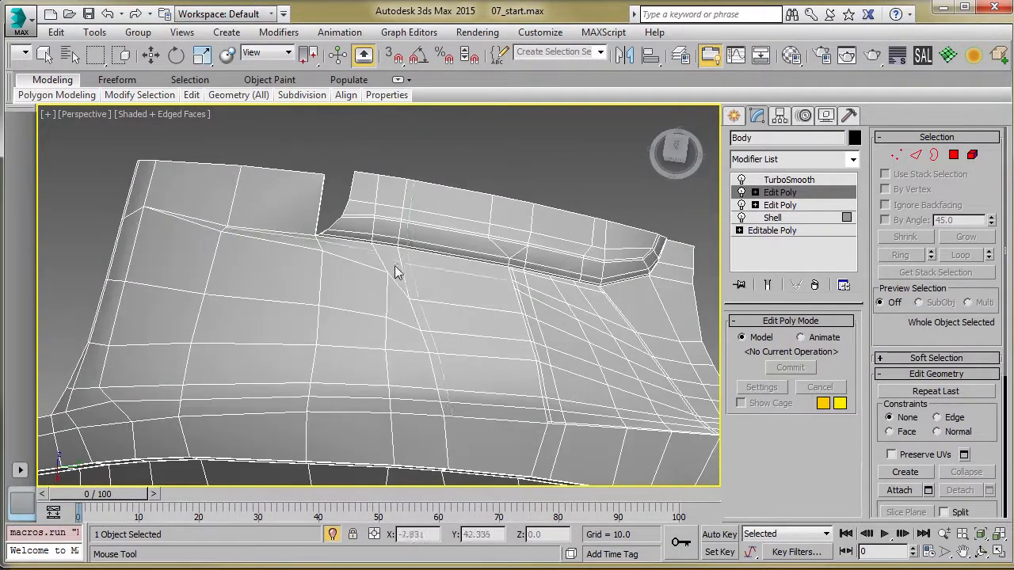
middle_drag(425, 284, 242, 226)
key(ctrl+e)
alt+middle_drag(325, 267, 234, 186)
key(ctrl+e)
key(ctrl+e)
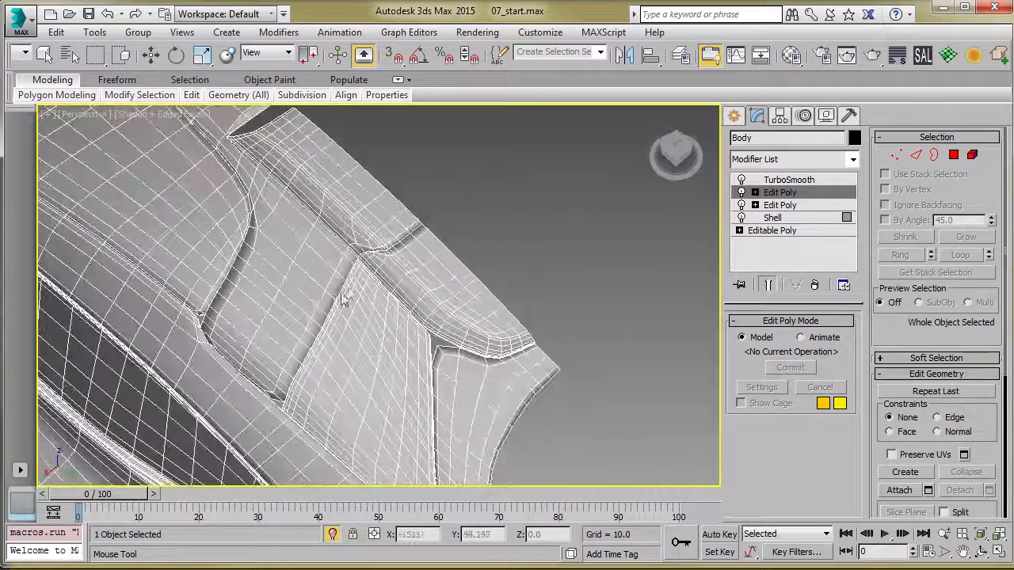
- Insert a Swift Loop across the raised upper strip, close to the rear side of its cross seam
alt+middle_drag(337, 286, 349, 218)
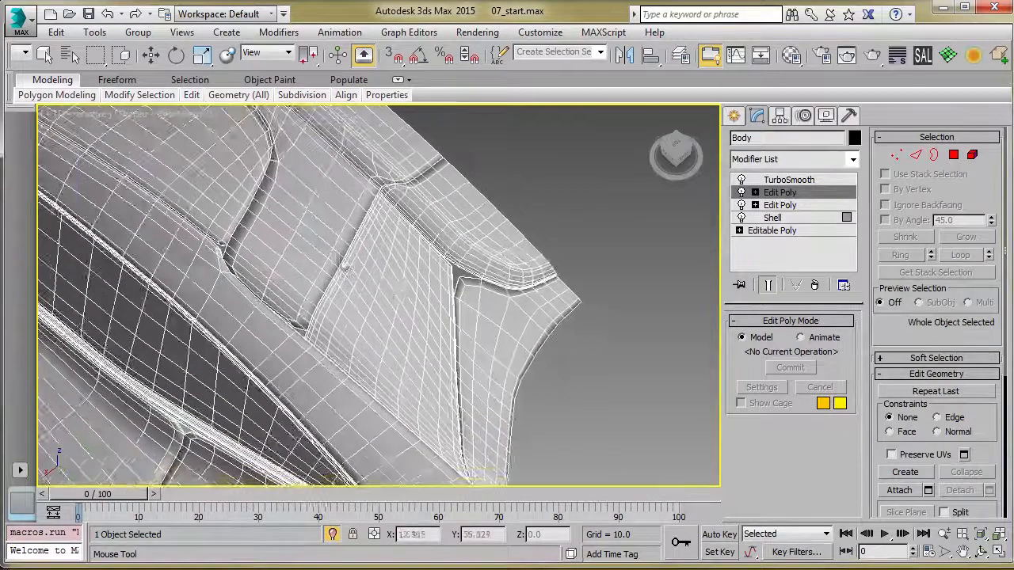
scroll(349, 216, up, 3)
key(ctrl+e)
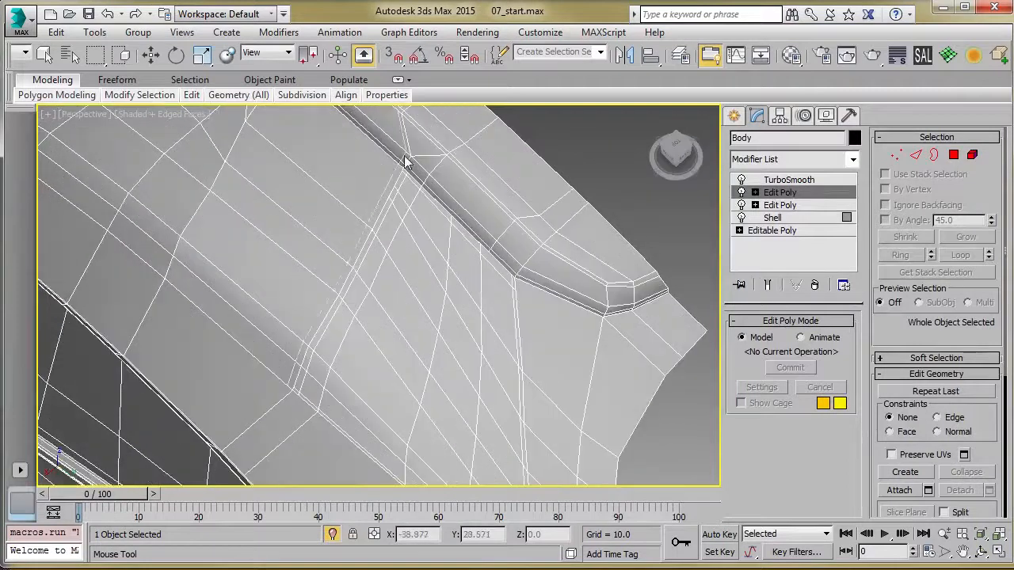
key(2)
key(ctrl+e)
key(ctrl+e)
middle_drag(438, 152, 424, 257)
key(ctrl+e)
key(ctrl+e)
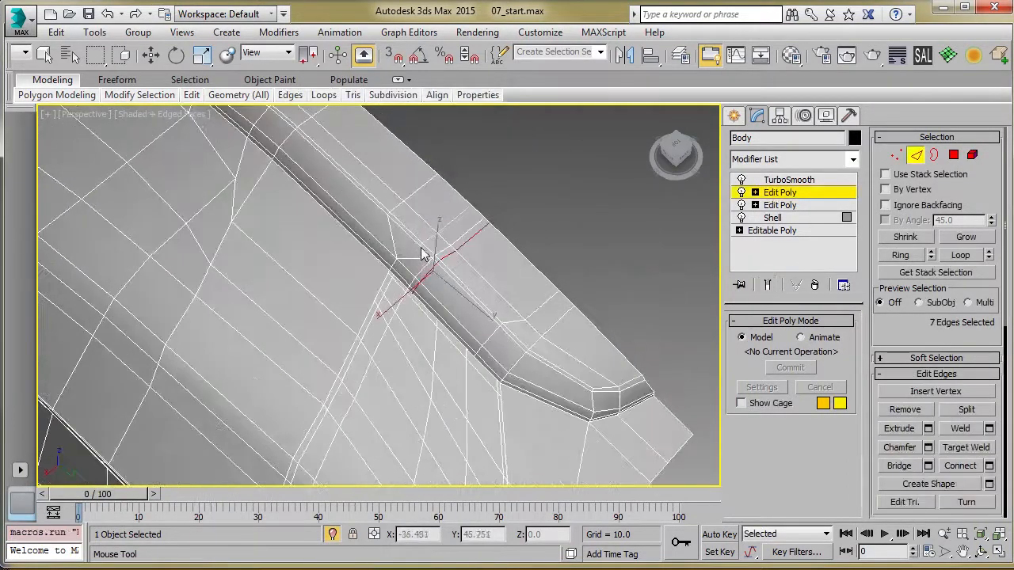
- Insert support loops on the front side of the strip's cross seam and along the adjoining diagonal seam of the middle panel, and check the smoothed result
click(435, 251)
key(ctrl+e)
middle_drag(363, 264, 400, 215)
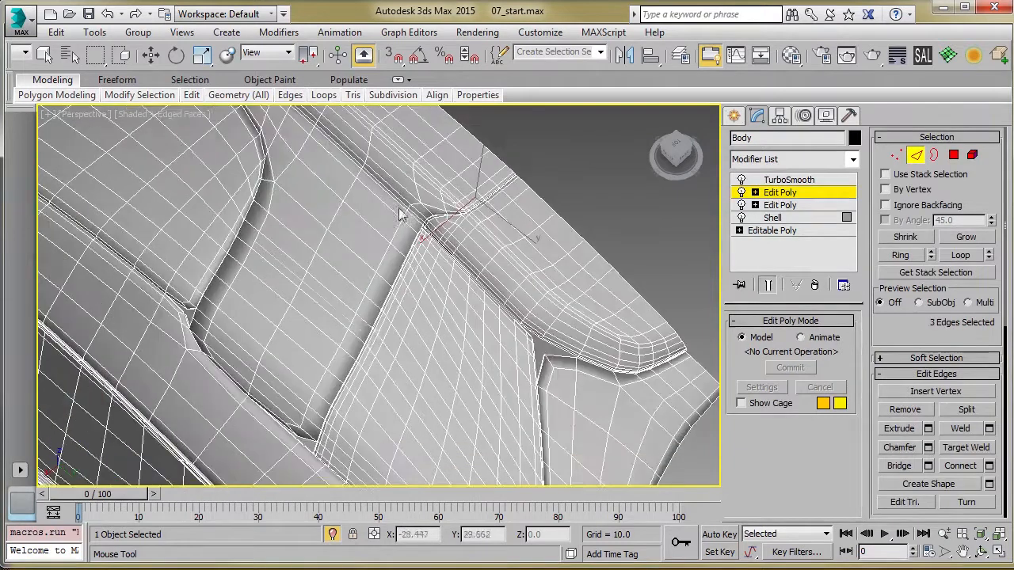
key(alt+l)
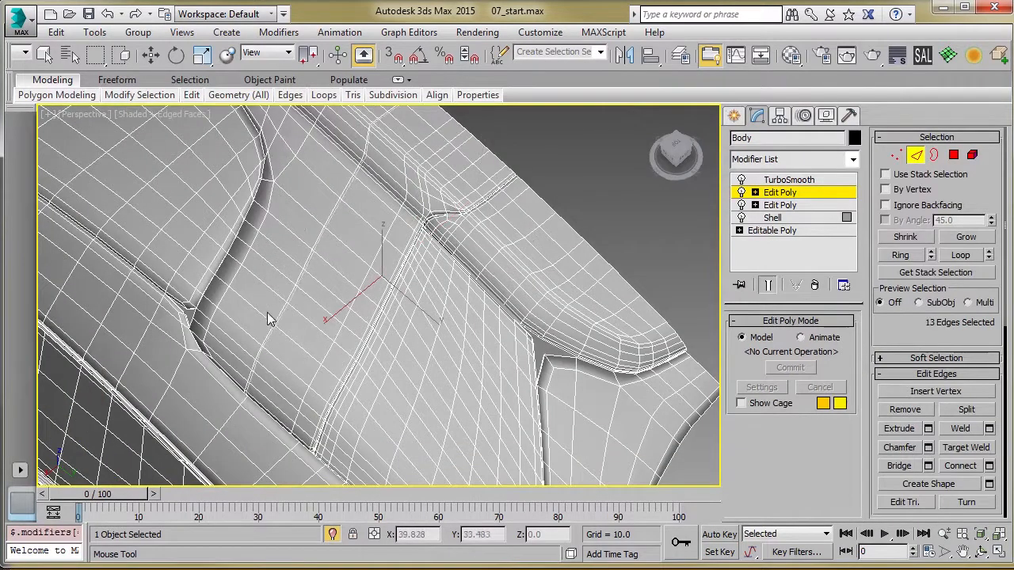
key(F4)
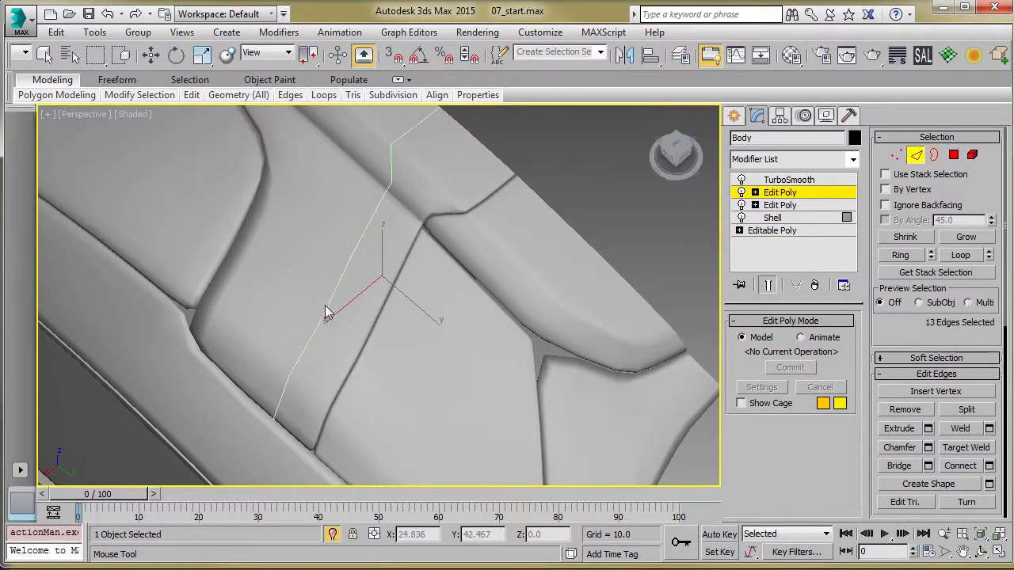
- Insert a Swift Loop along the middle panel's front edge, right behind the curved seam, and check the smoothed surface
middle_drag(326, 305, 432, 343)
key(F4)
key(ctrl+q)
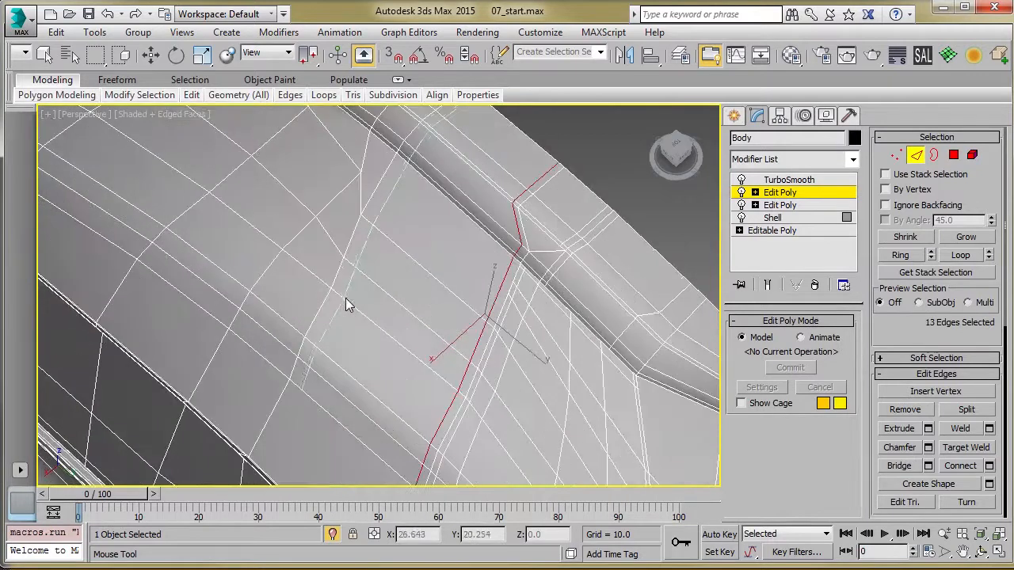
click(337, 294)
key(ctrl+q)
middle_drag(339, 300, 395, 425)
key(ctrl+q)
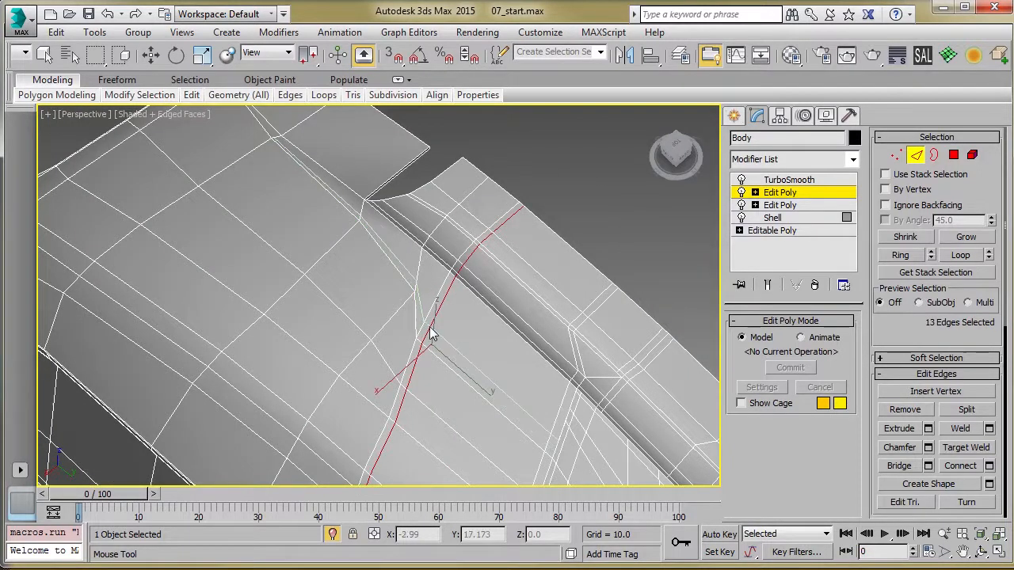
- Insert Swift Loops on both sides of the upper seam around the curved corner between the front and middle panels
key(ctrl+z)
key(ctrl+q)
key(F4)
key(F4)
key(ctrl+q)
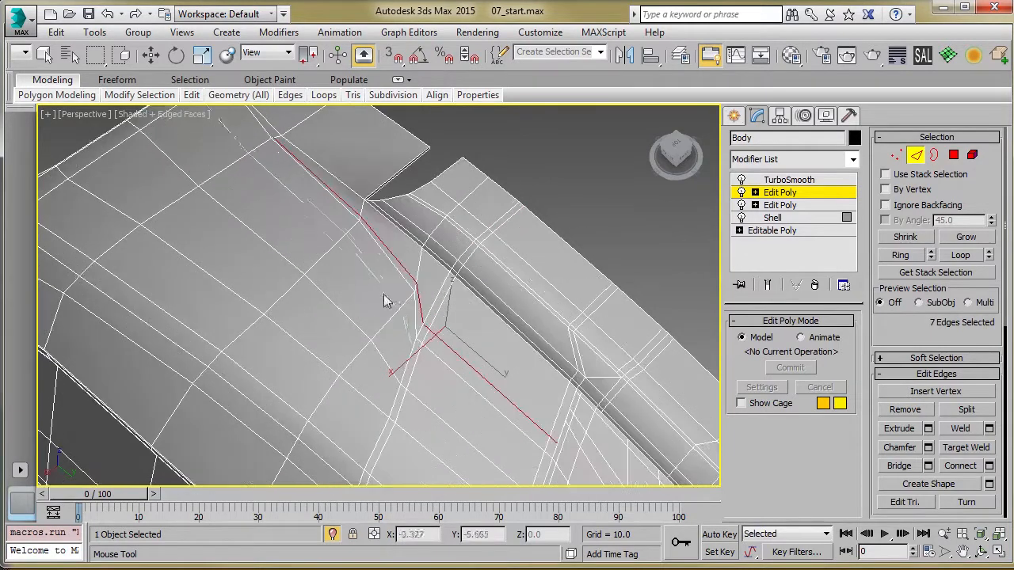
click(403, 295)
key(ctrl+q)
- Hide the edged faces and inspect the smoothed panel seams down to the strip above the side window
scroll(374, 346, down, 4)
key(F4)
mouse_move(373, 345)
alt+middle_down()
mouse_move(413, 394)
mouse_move(384, 298)
mouse_move(324, 314)
mouse_move(399, 360)
mouse_move(363, 347)
alt+middle_up()
scroll(385, 295, up, 4)
scroll(333, 312, down, 4)
scroll(268, 303, up, 2)
key(ctrl+q)
scroll(370, 335, up, 3)
key(ctrl+q)
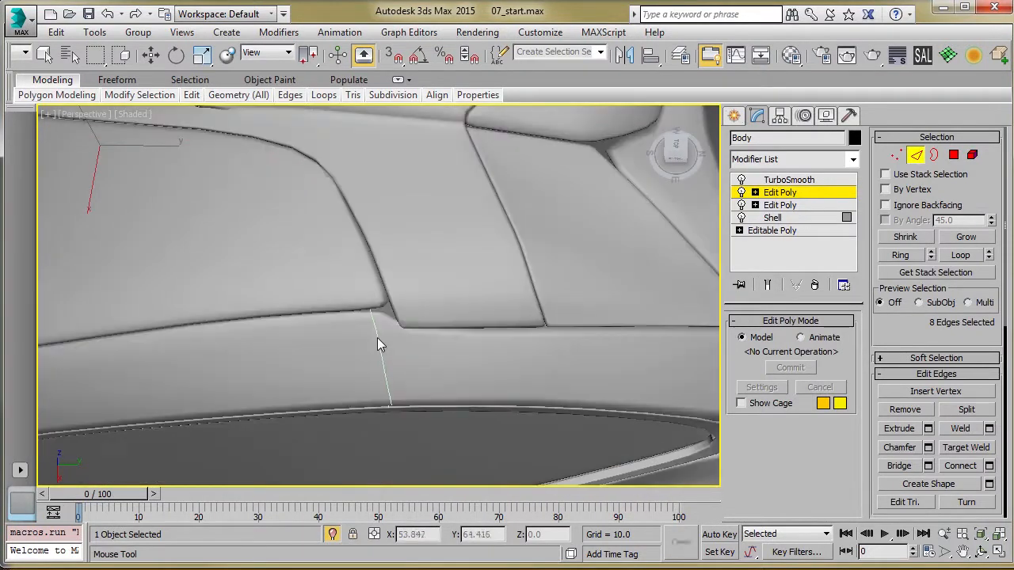
- Insert one Swift Loop across the strip above the side window below the curved seam's end, and another along the strip's upper edge
click(392, 333)
key(ctrl+q)
key(ctrl+q)
key(ctrl+q)
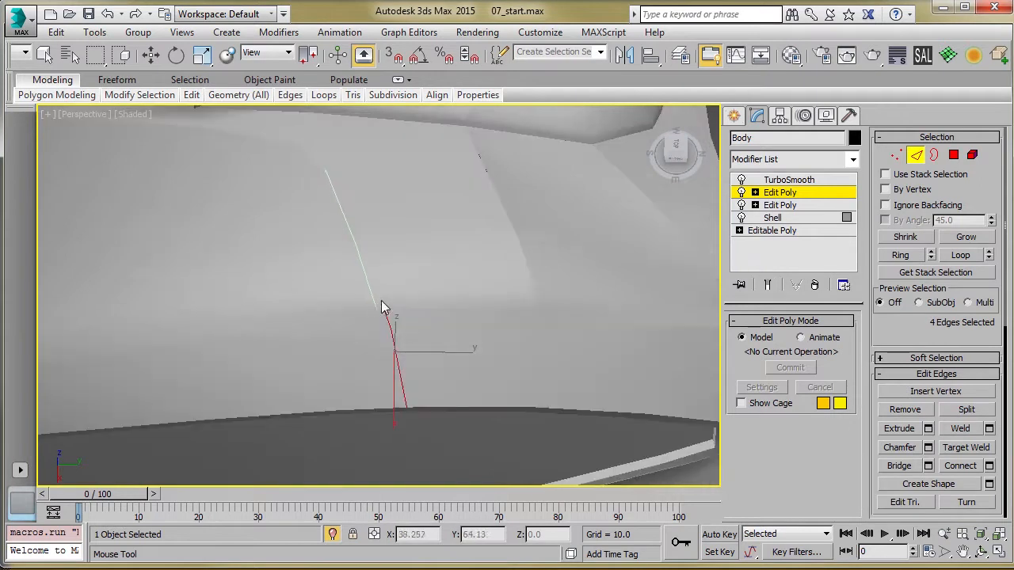
key(F4)
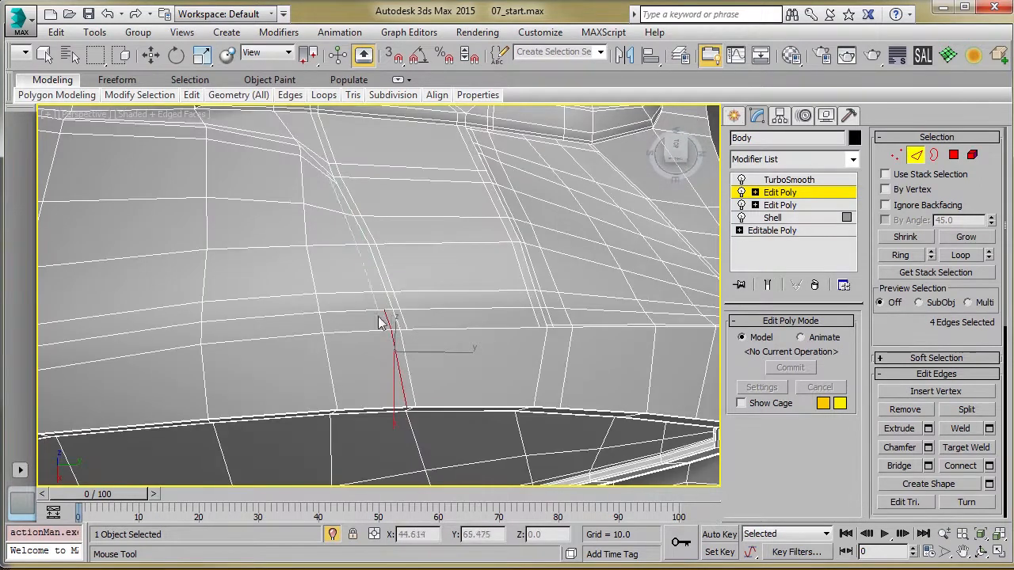
click(388, 323)
key(ctrl+q)
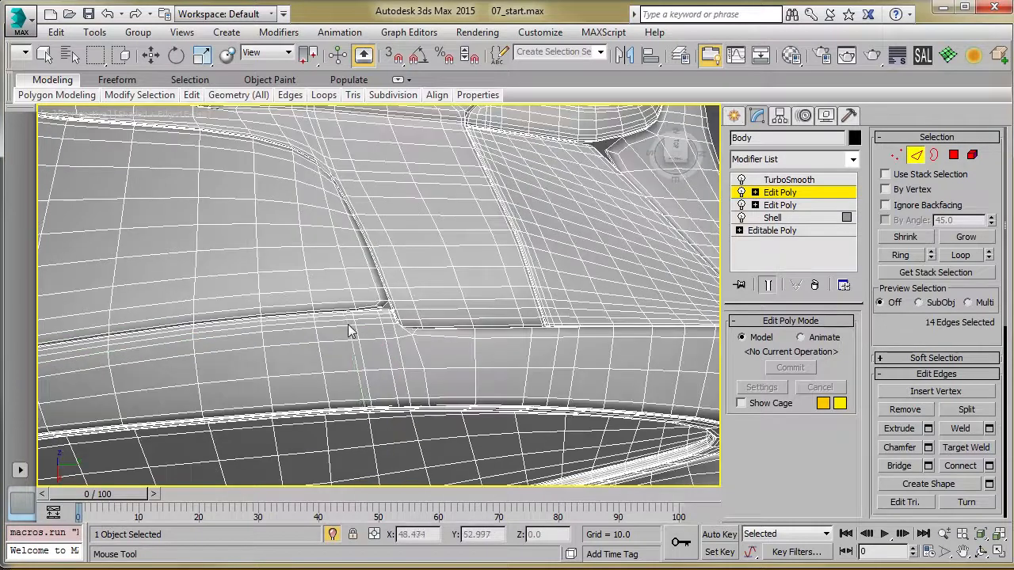
- Insert a Swift Loop along the front panel's rear edge, just ahead of the curved seam
key(ctrl+q)
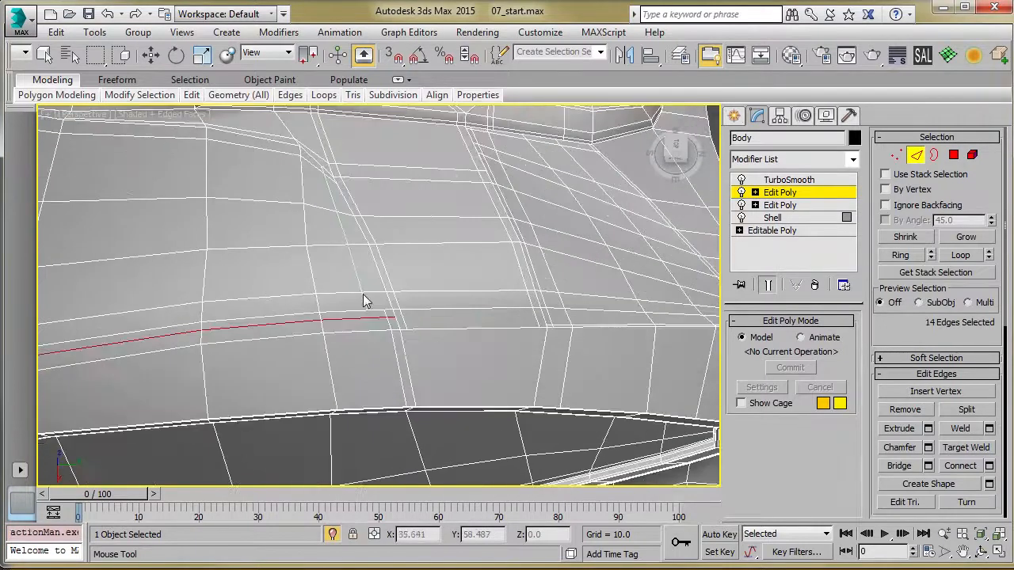
double_click(379, 294)
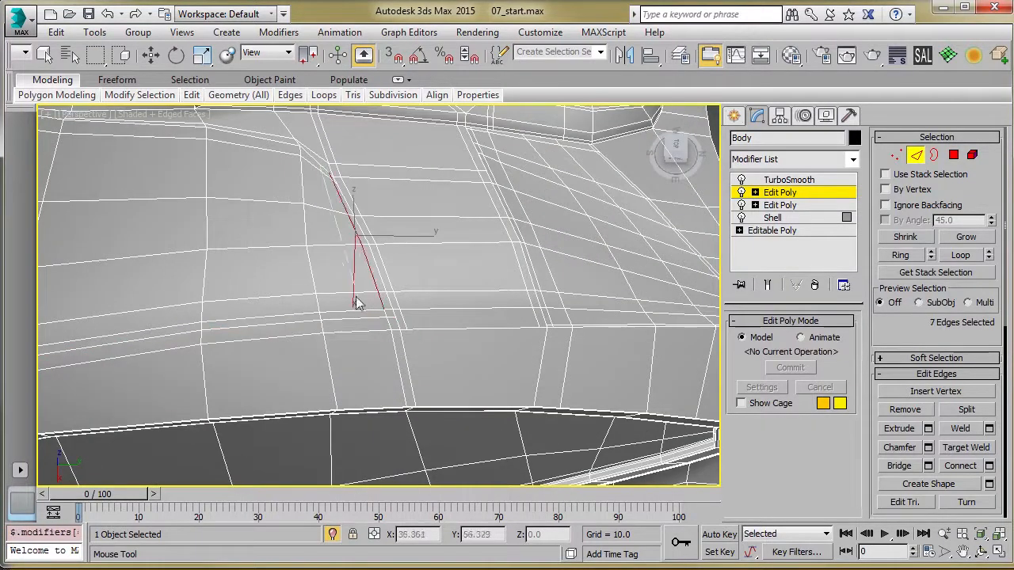
key(ctrl+q)
- Insert a Swift Loop on the door panel just ahead of its curved rear seam, and review the smoothed car body
scroll(325, 311, down, 5)
alt+middle_drag(322, 346, 323, 273)
middle_drag(357, 439, 376, 283)
click(417, 321)
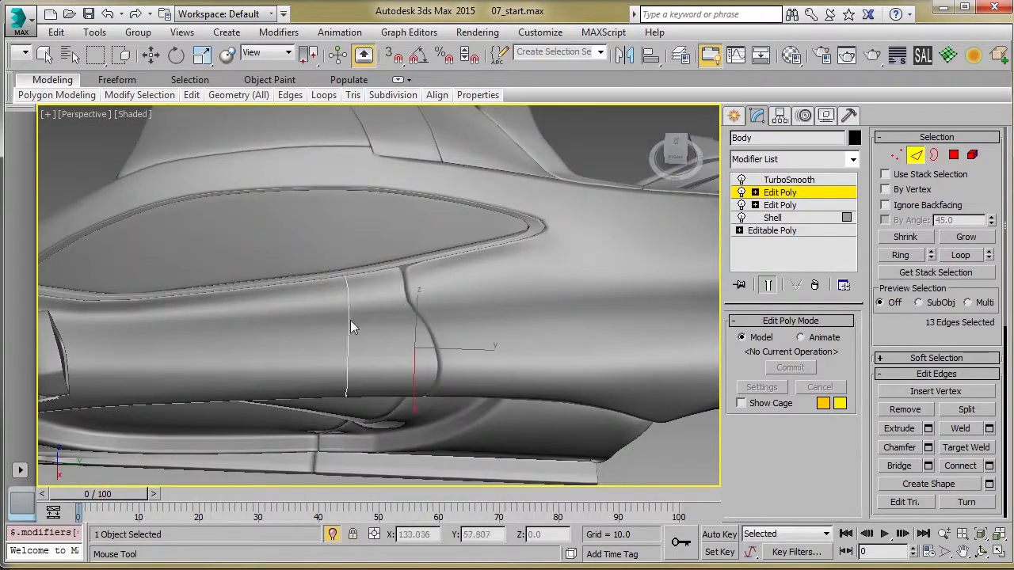
alt+middle_drag(377, 323, 342, 314)
alt+middle_drag(412, 299, 327, 288)
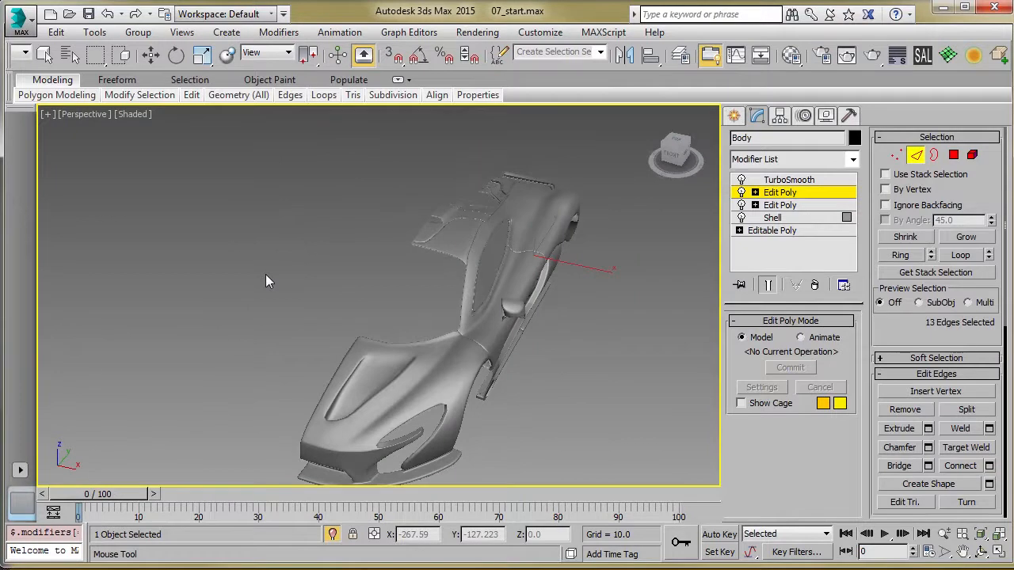